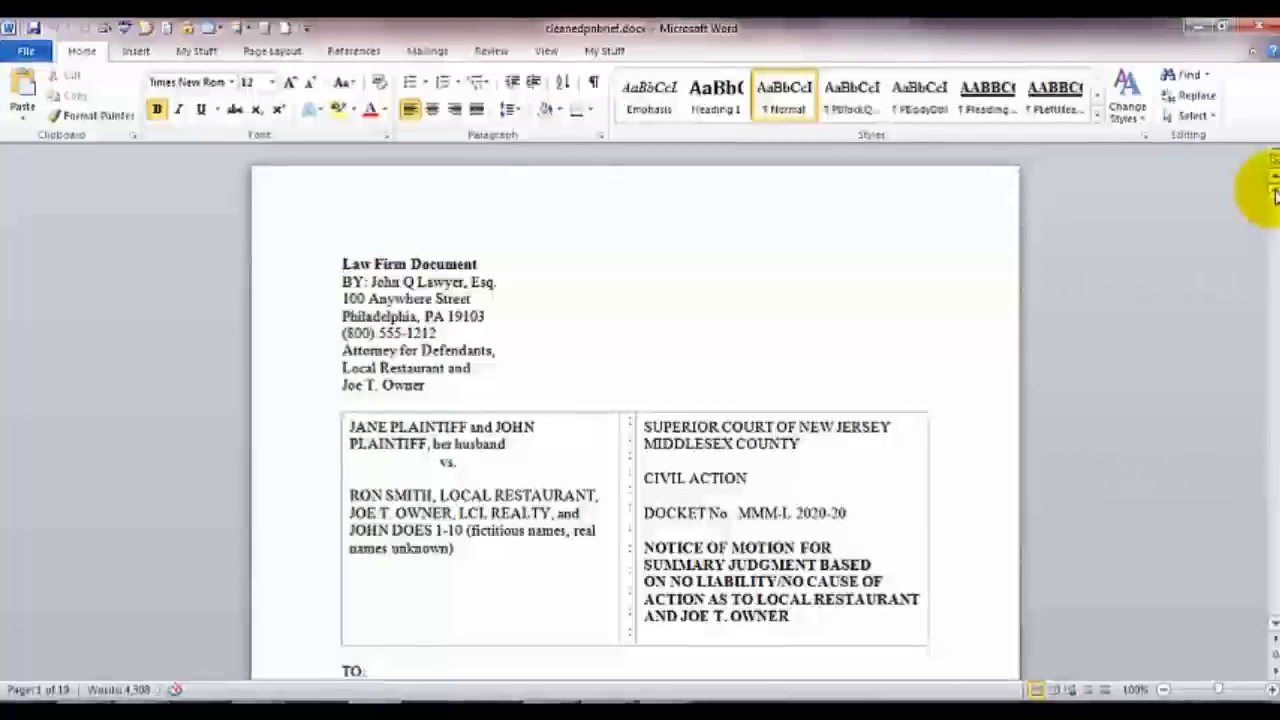
Turn on formatting marks and remove the page break following the Date line
left_click(1276, 442)
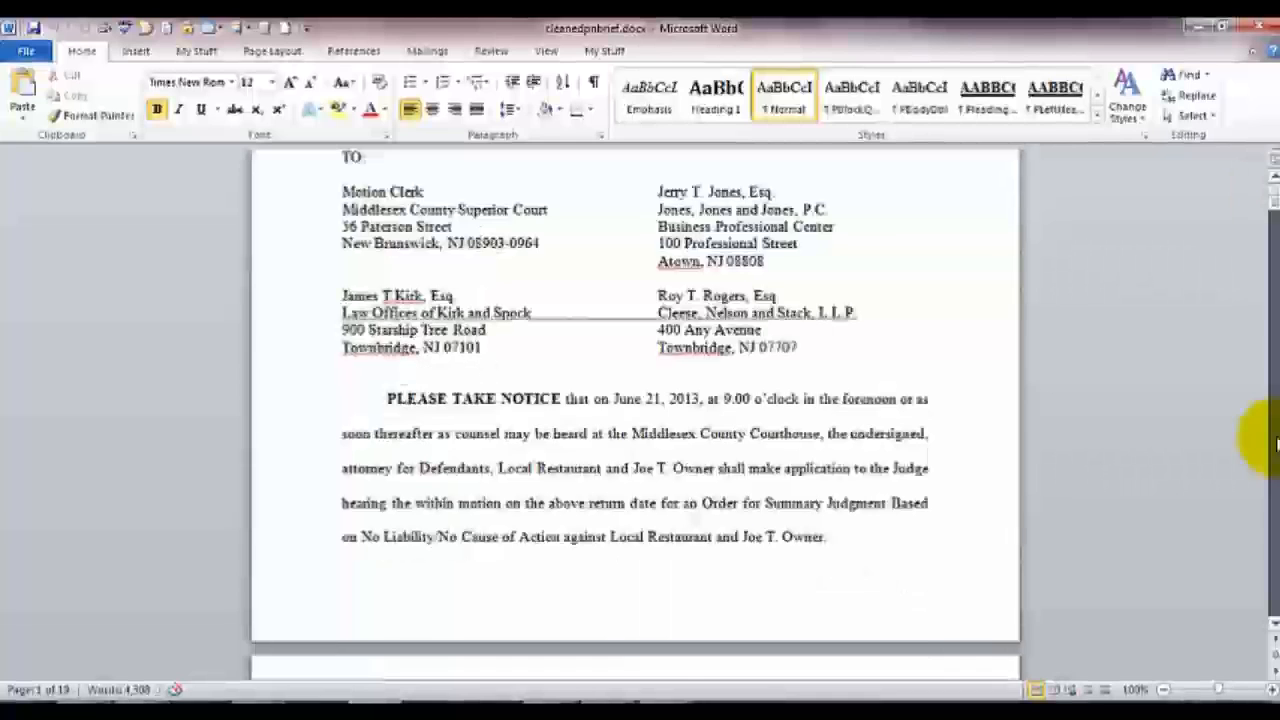
left_click(1276, 442)
scroll(801, 445, "down", 5)
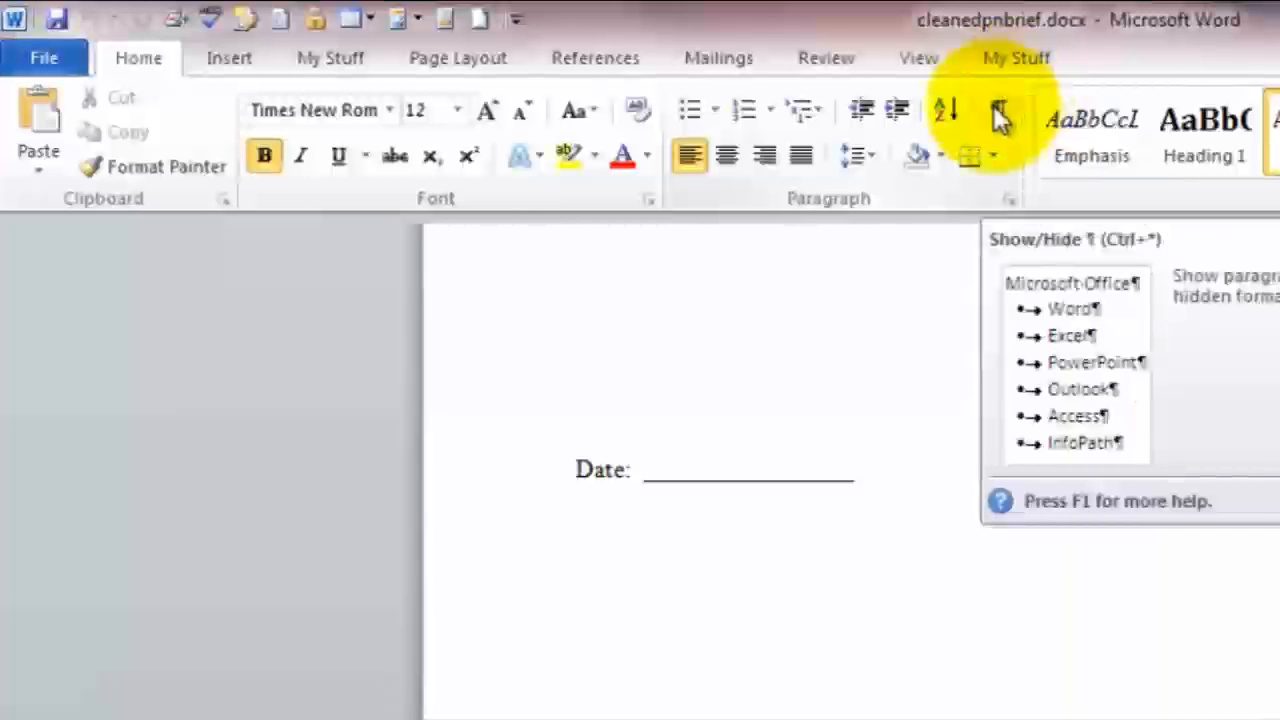
left_click(1000, 114)
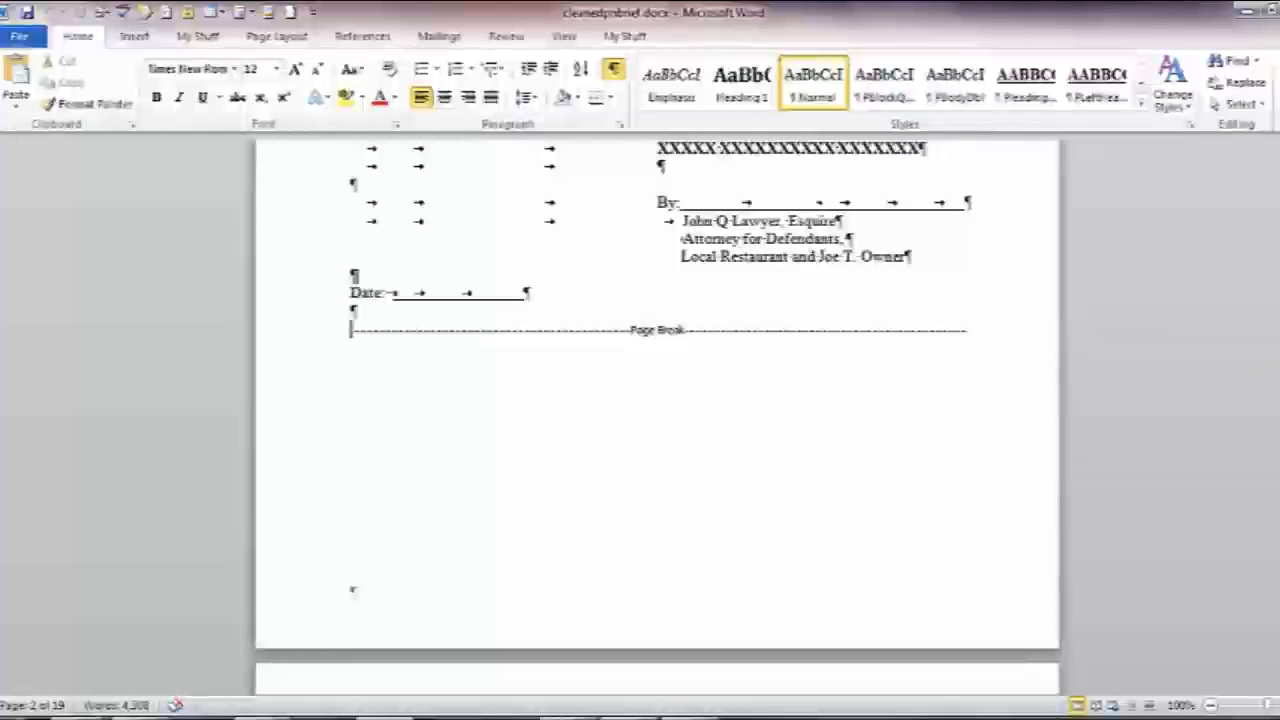
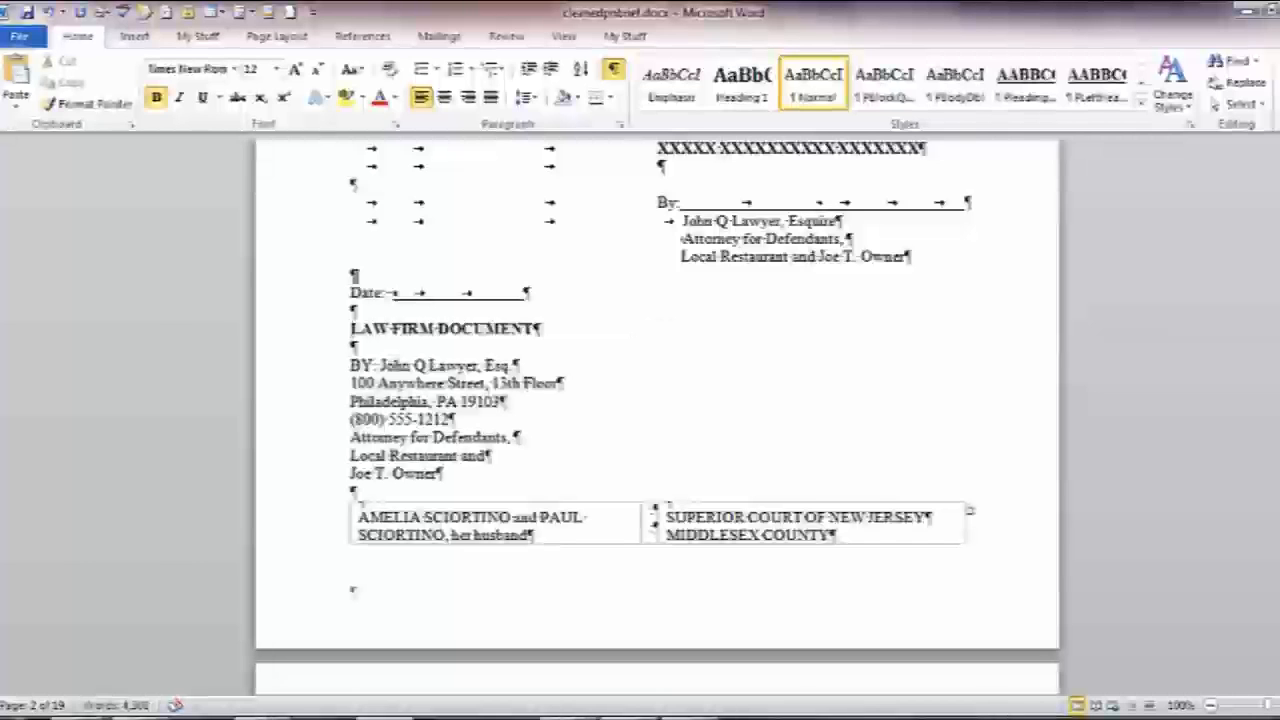
Insert a Next Page section break after the Date line from Page Layout > Breaks
left_click(272, 37)
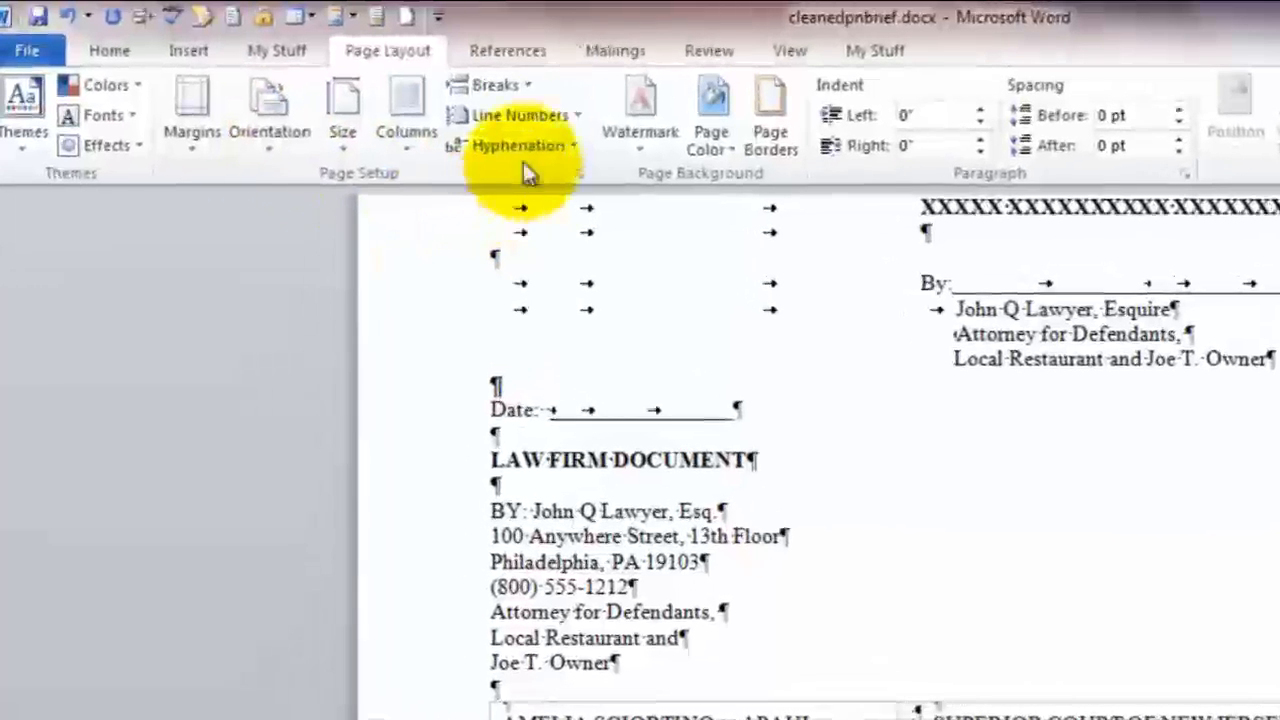
left_click(526, 85)
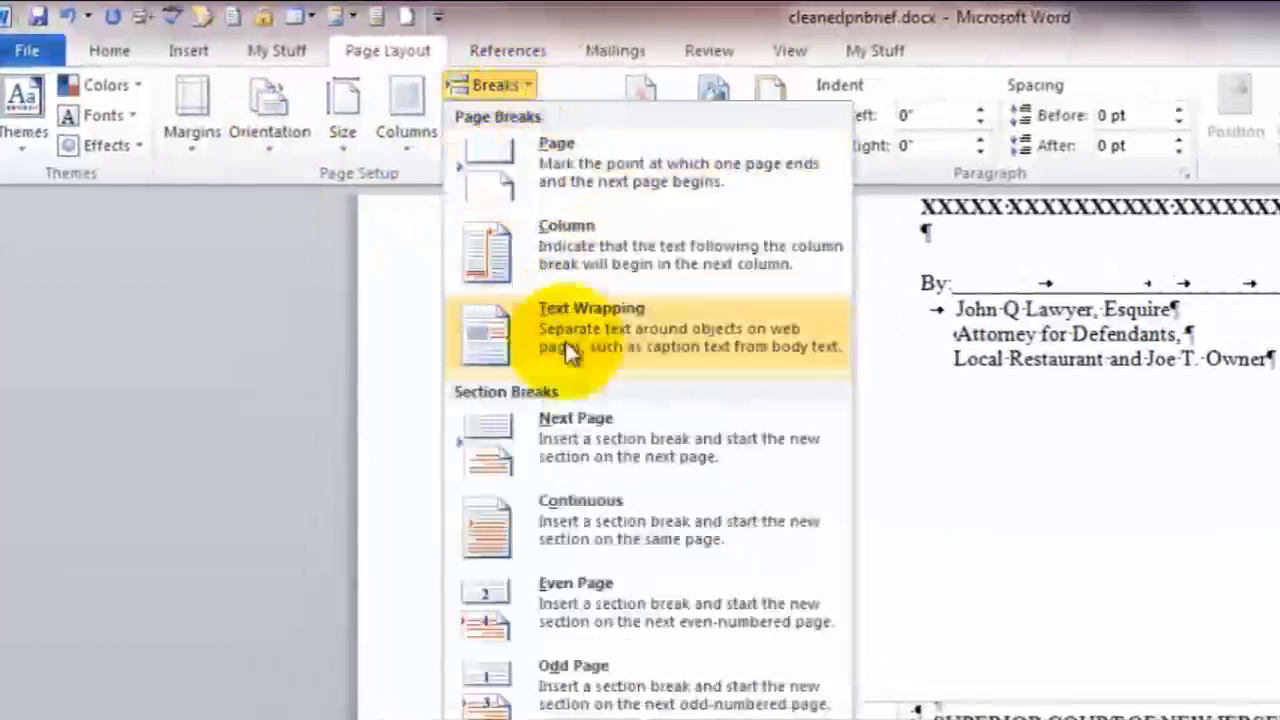
left_click(606, 462)
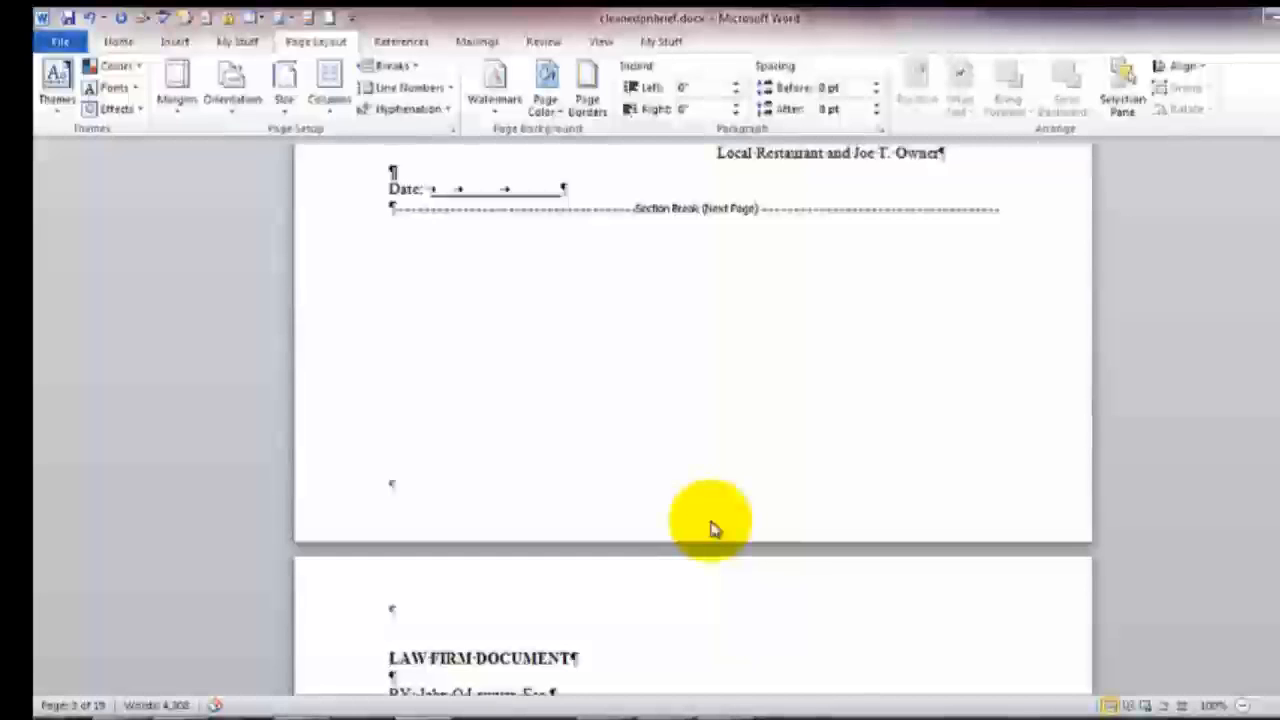
Replace the page break before the next law firm caption with a Next Page section break
scroll(711, 527, "down", 15)
scroll(712, 522, "down", 4)
left_click(390, 552)
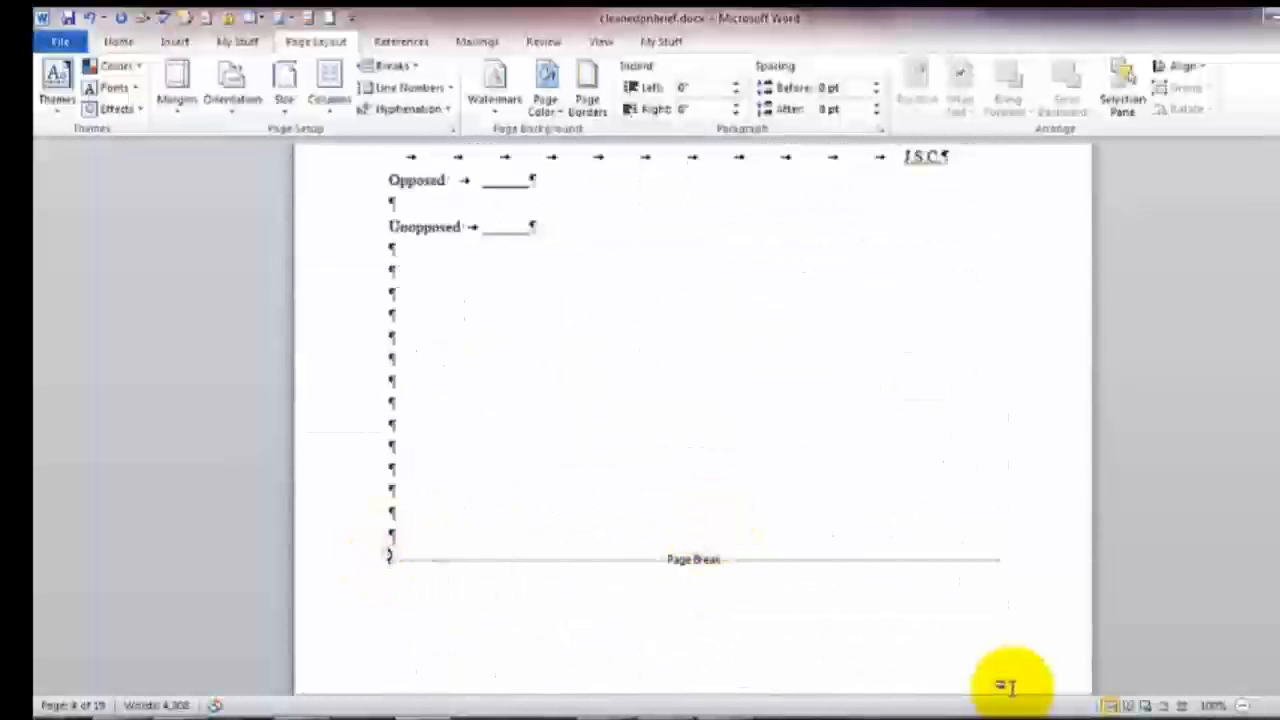
key("Delete")
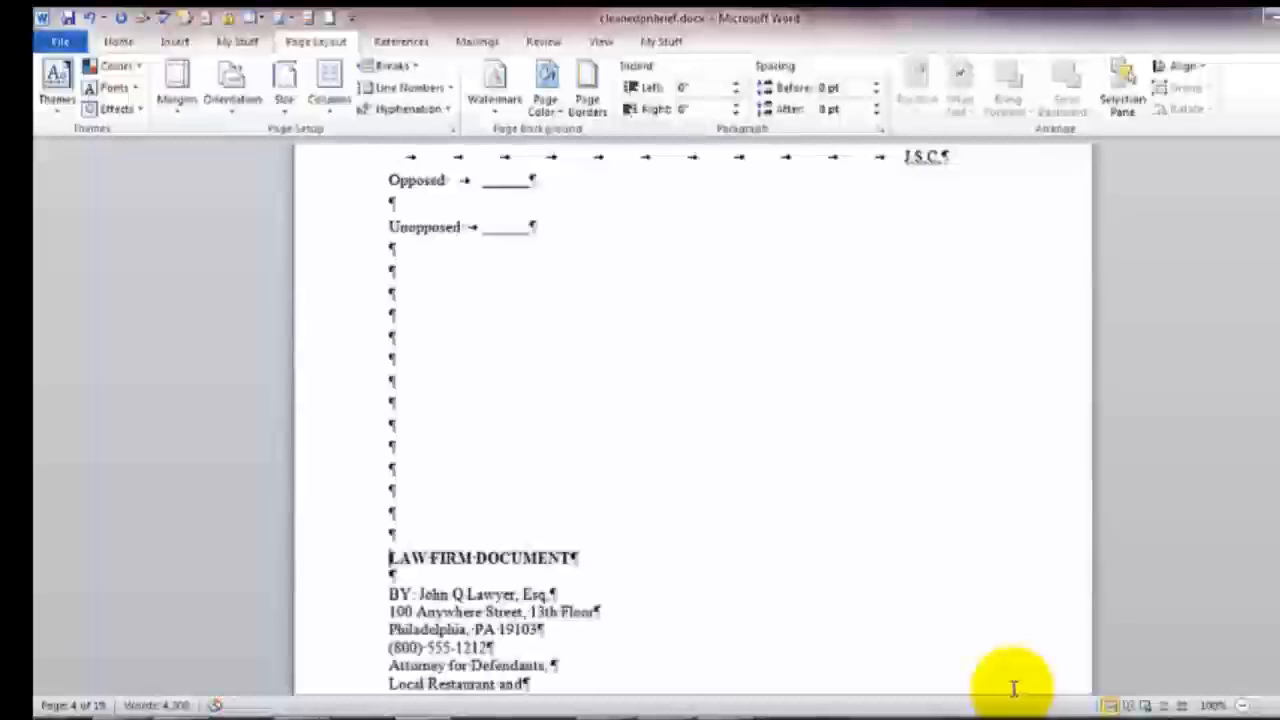
left_click(390, 65)
left_click(503, 320)
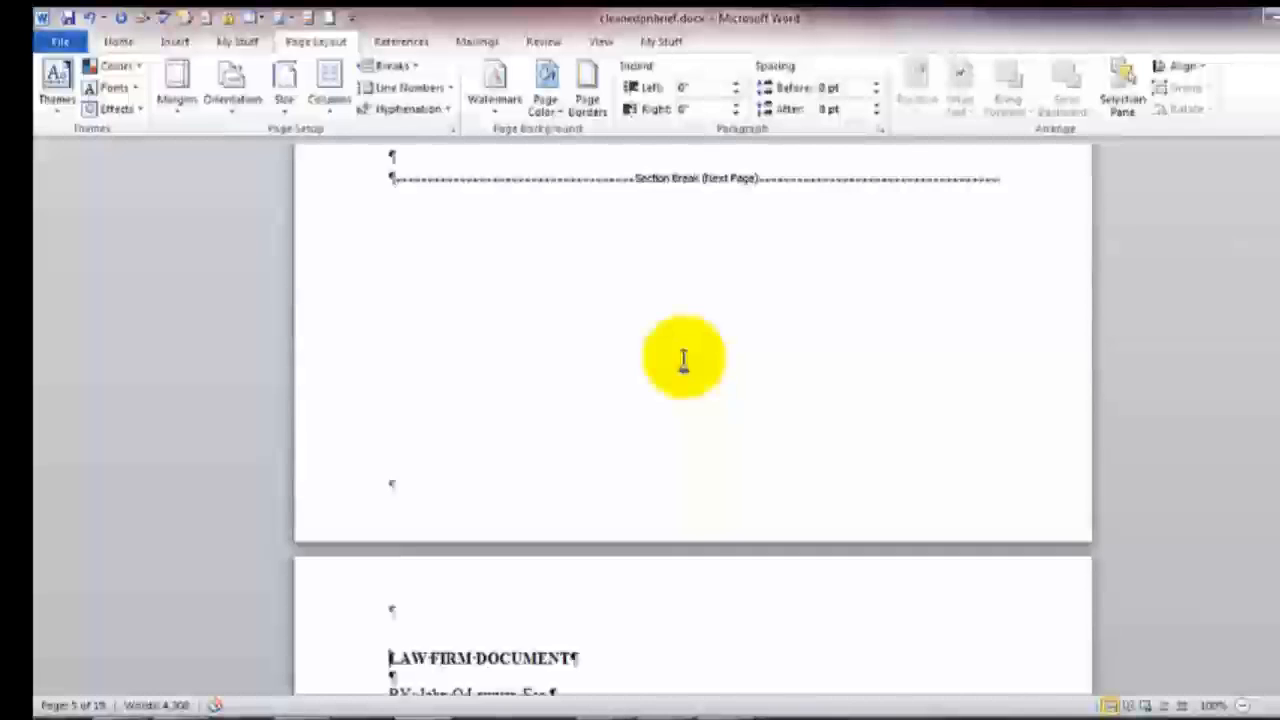
Replace the page break after the table of contents with a Next Page section break
scroll(500, 460, "up", 5)
left_click(880, 516)
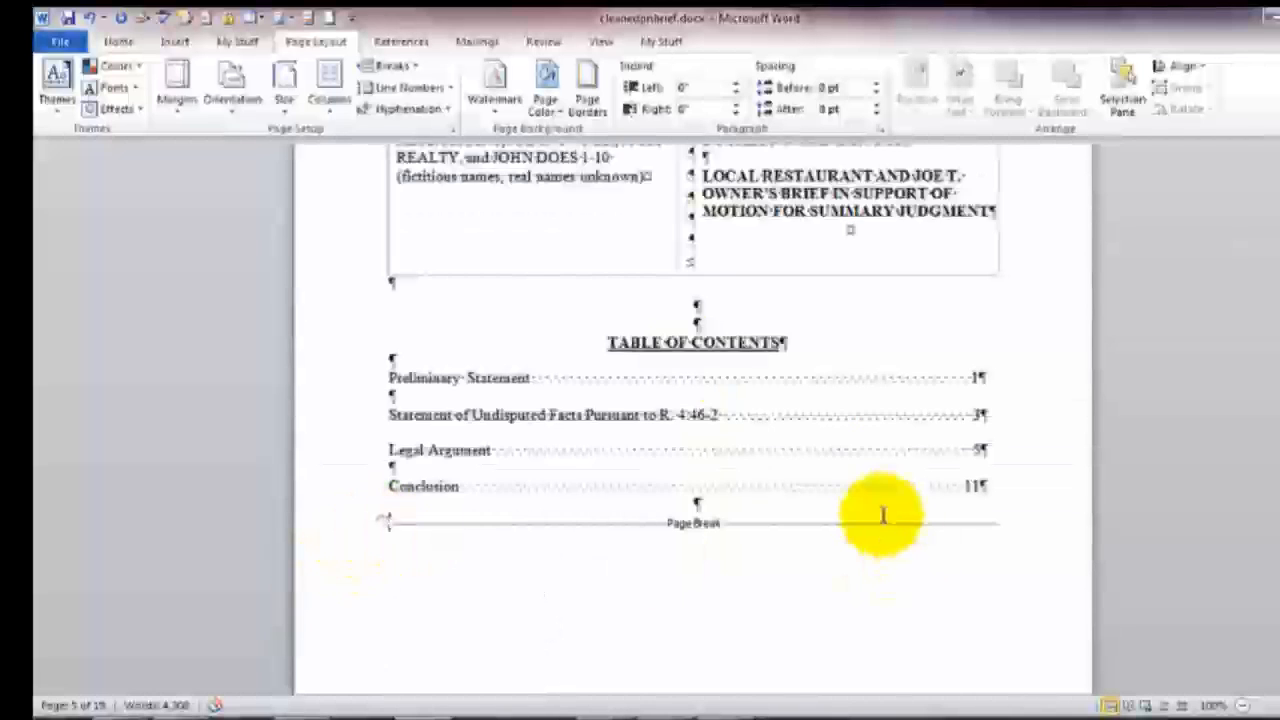
key("Delete")
left_click(390, 65)
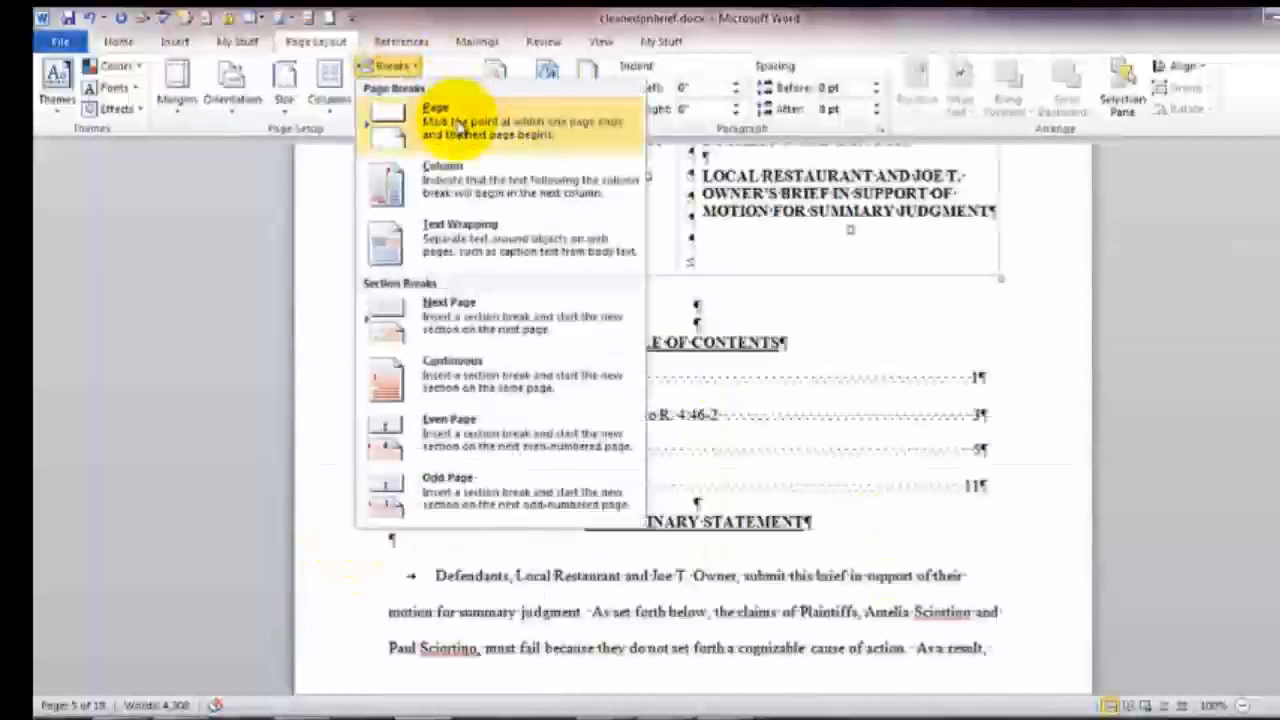
left_click(440, 312)
Replace the page break after the signature block with a Next Page section break, then return to the top
scroll(885, 414, "down", 3)
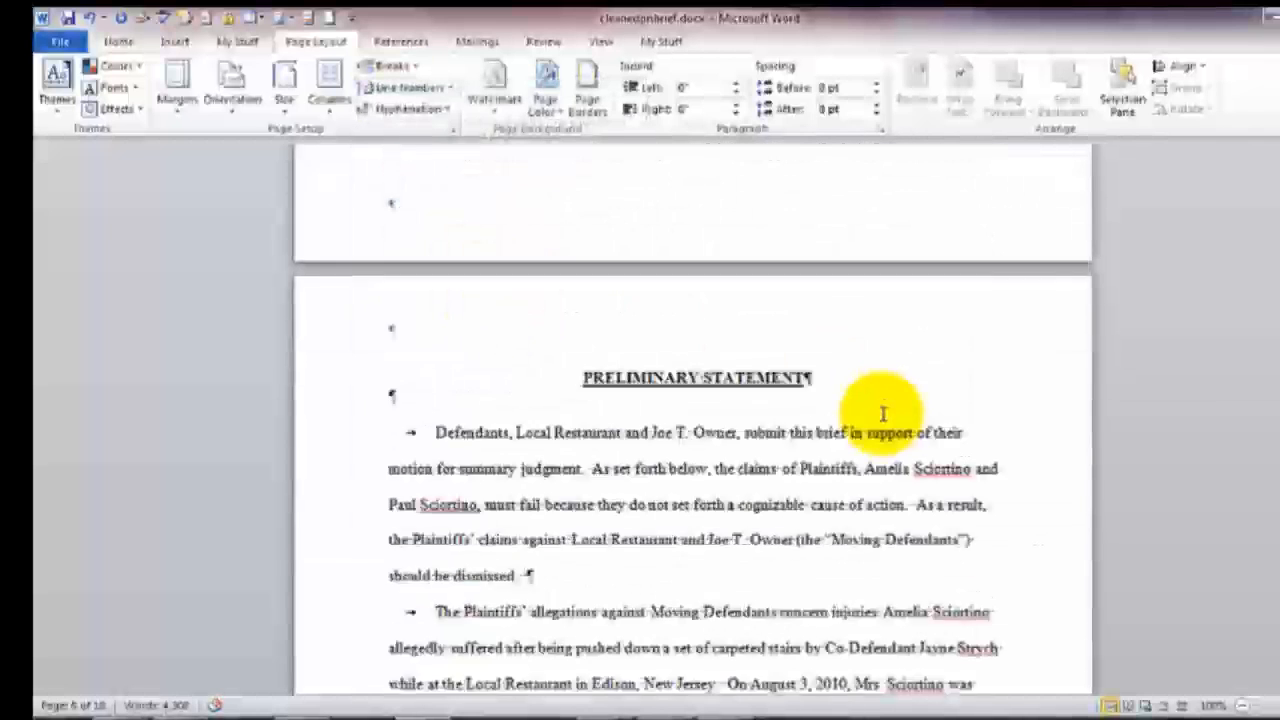
scroll(883, 414, "down", 15)
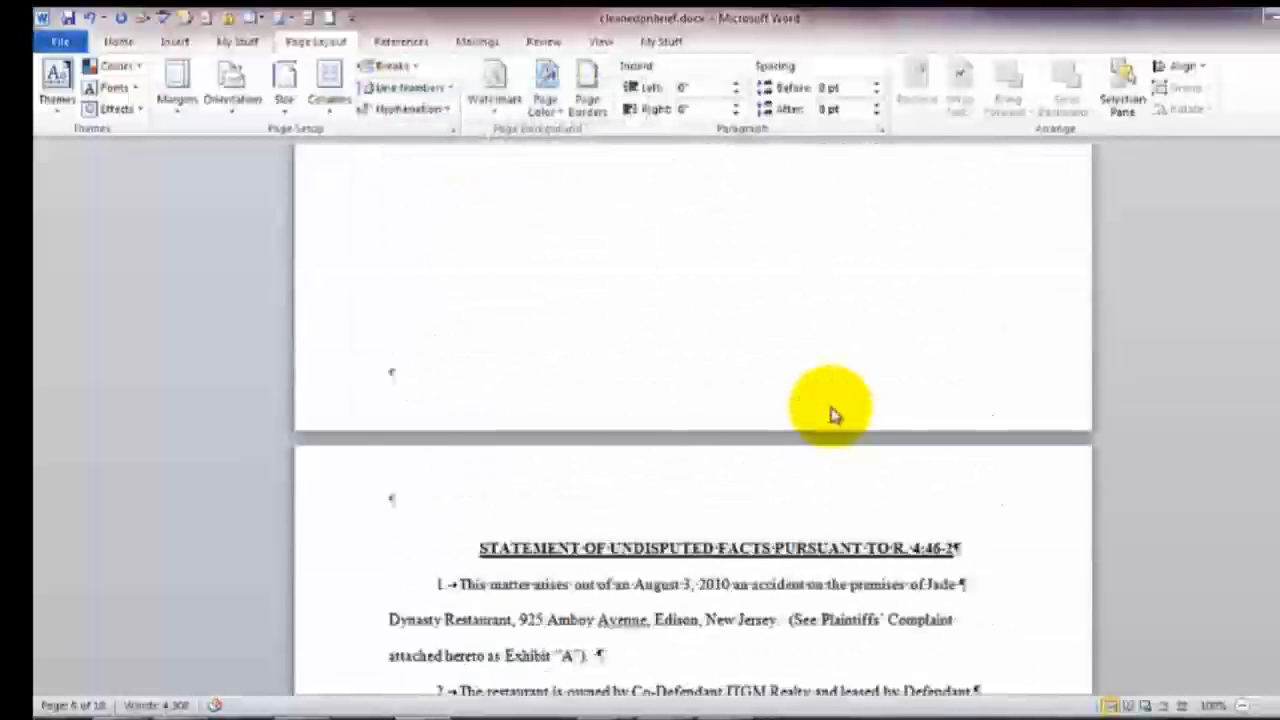
scroll(830, 415, "down", 20)
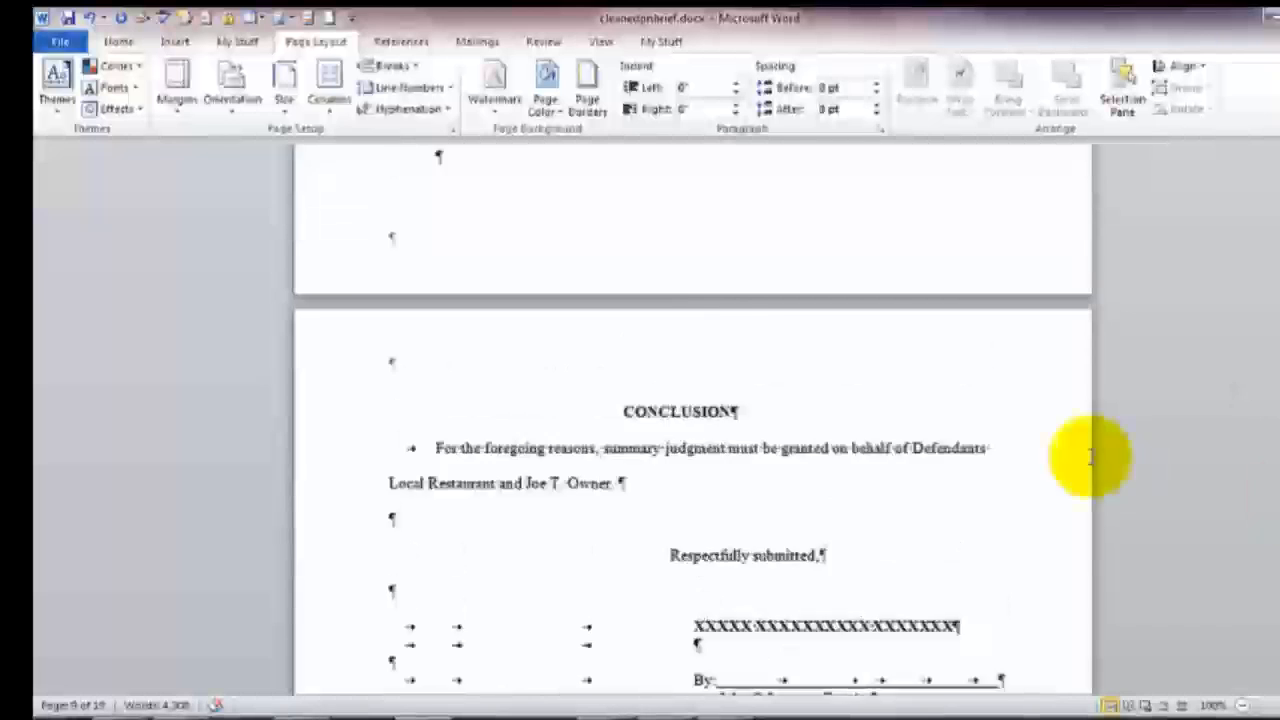
scroll(1120, 468, "down", 3)
left_click(566, 460)
key("Delete")
left_click(390, 66)
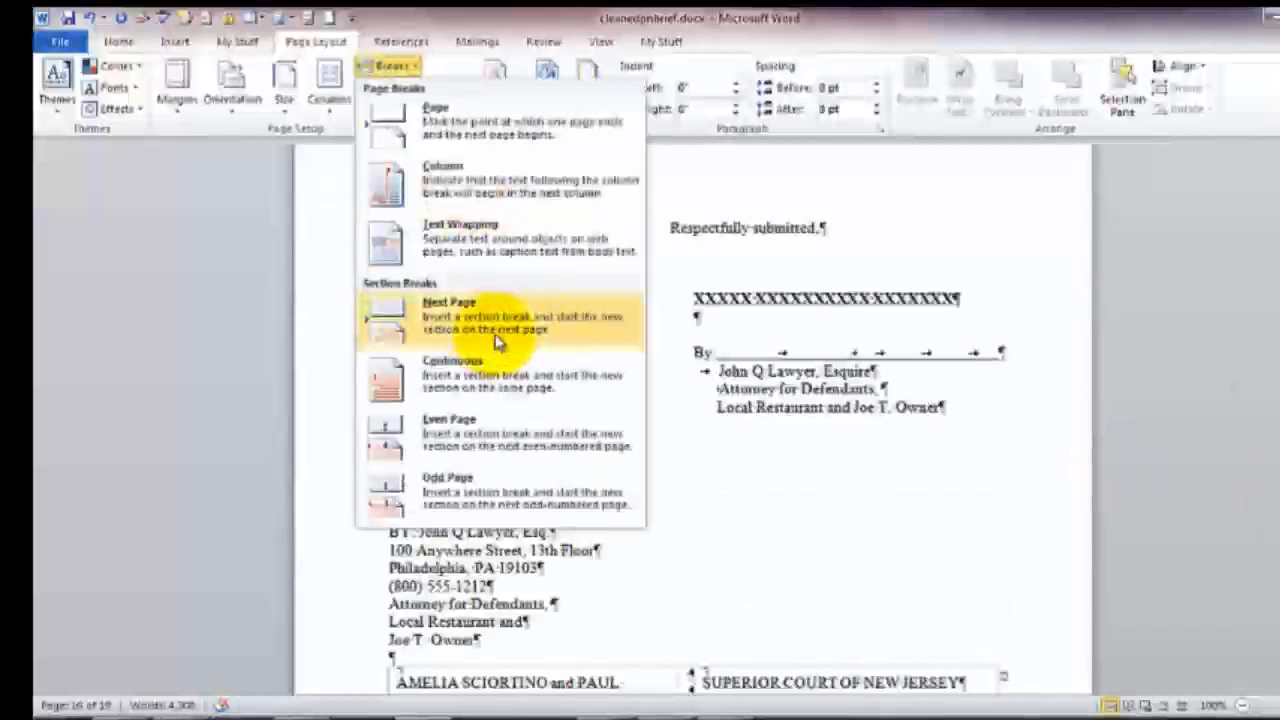
left_click(497, 342)
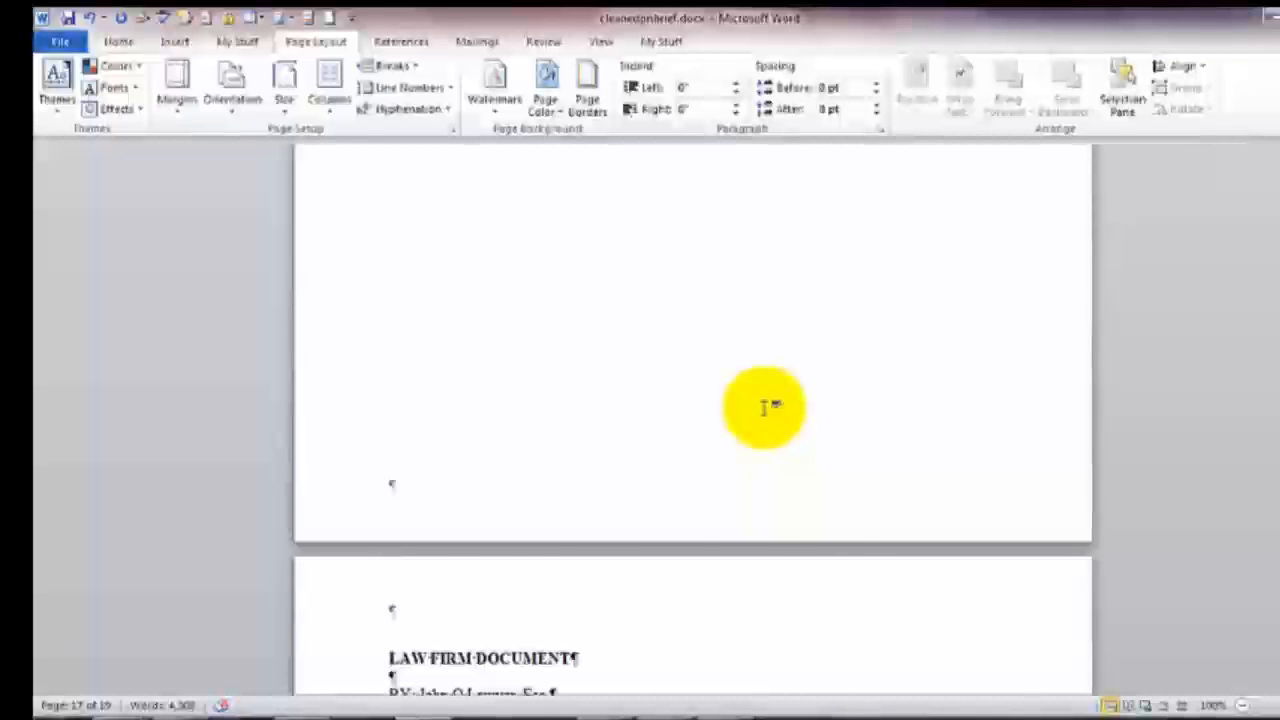
key("ctrl+Home")
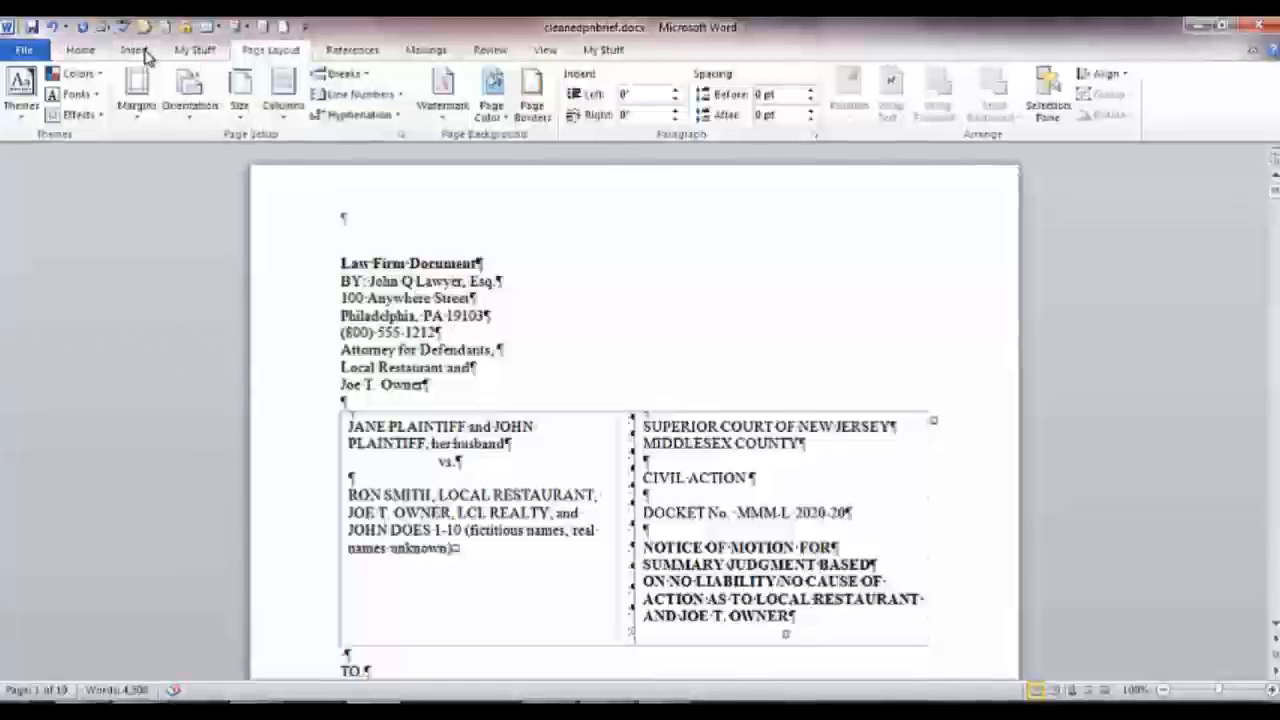
left_click(136, 50)
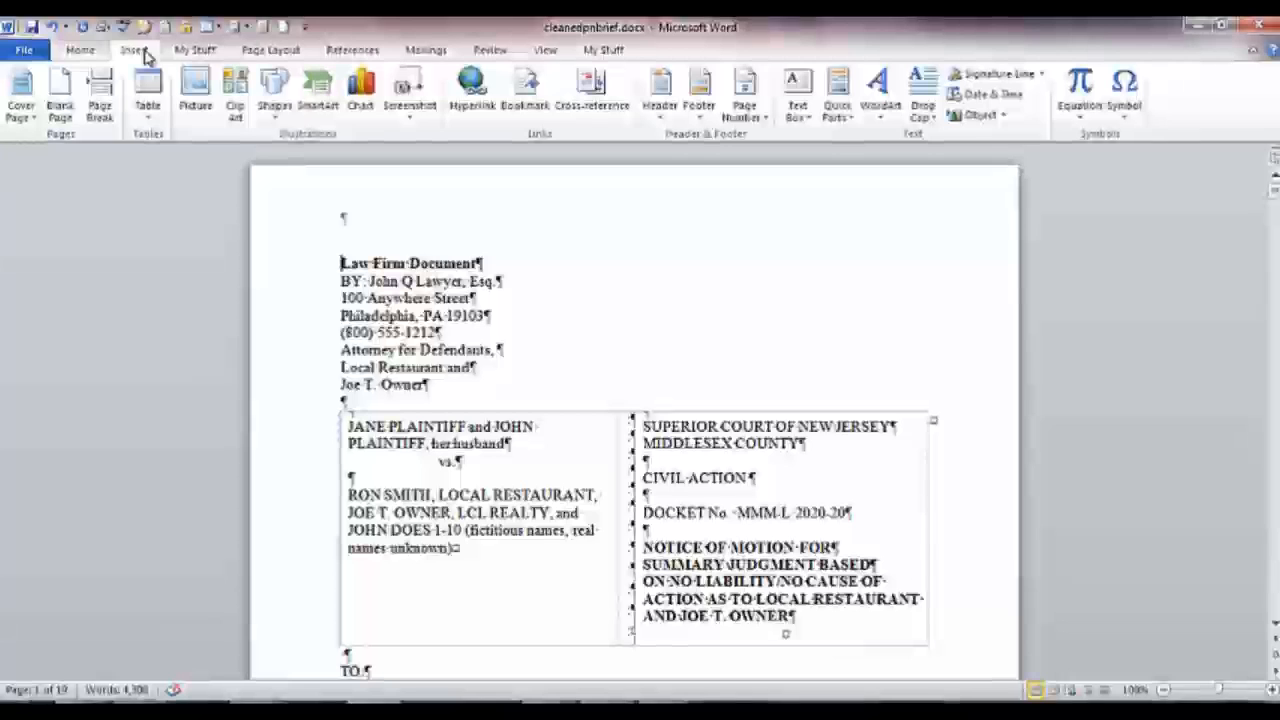
Open the brief's first-page footer for editing via Insert > Footer > Edit Footer
left_click(701, 114)
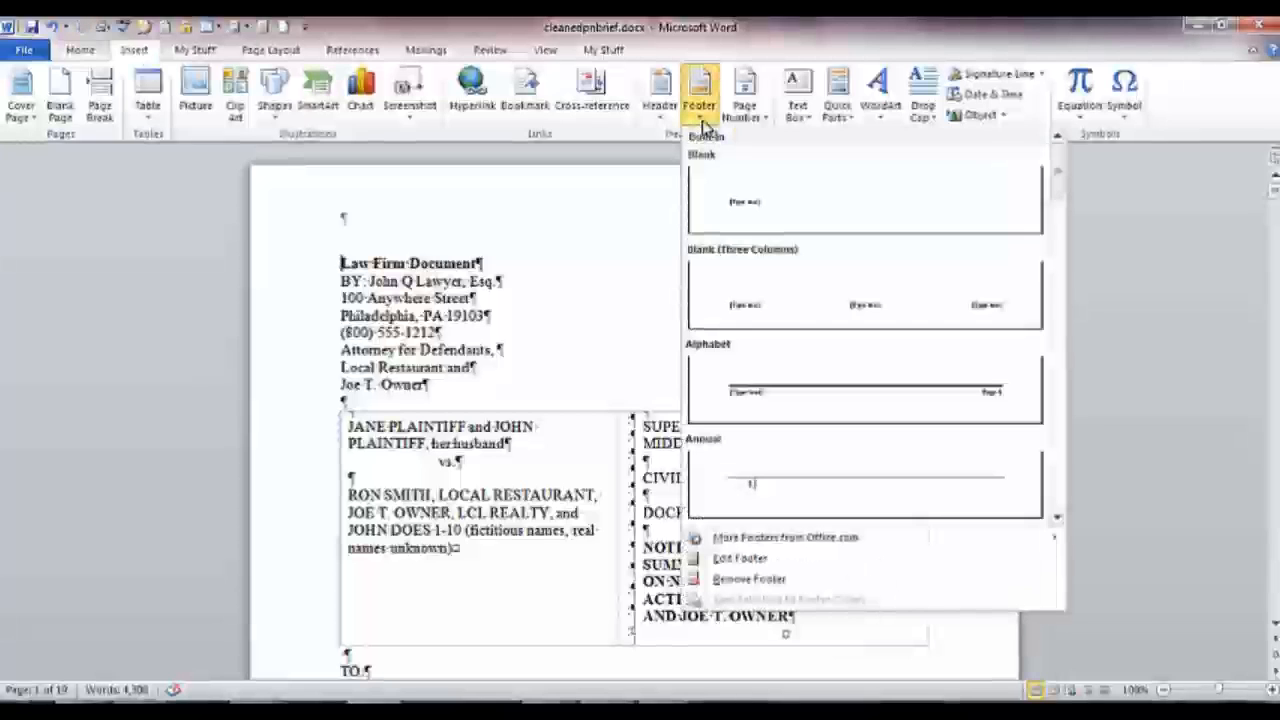
left_click(745, 558)
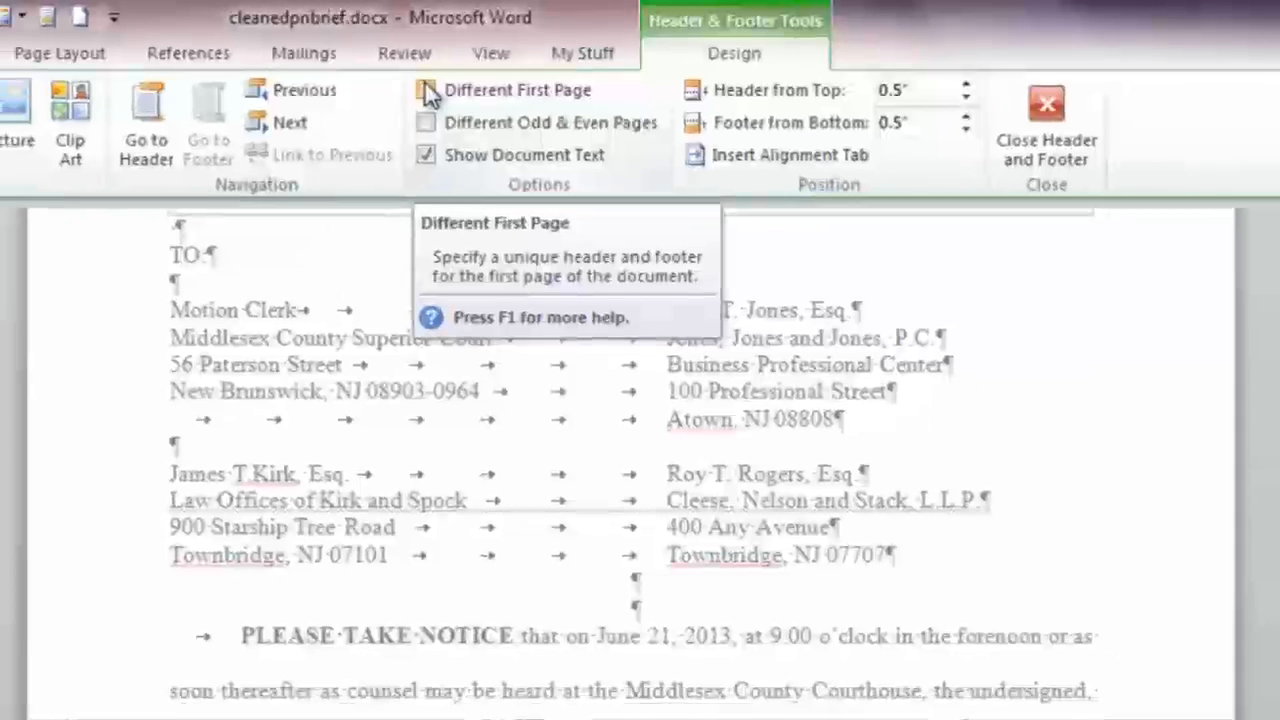
Enable Different First Page and advance to the Footer -Section 1- at the notice's end
left_click(417, 94)
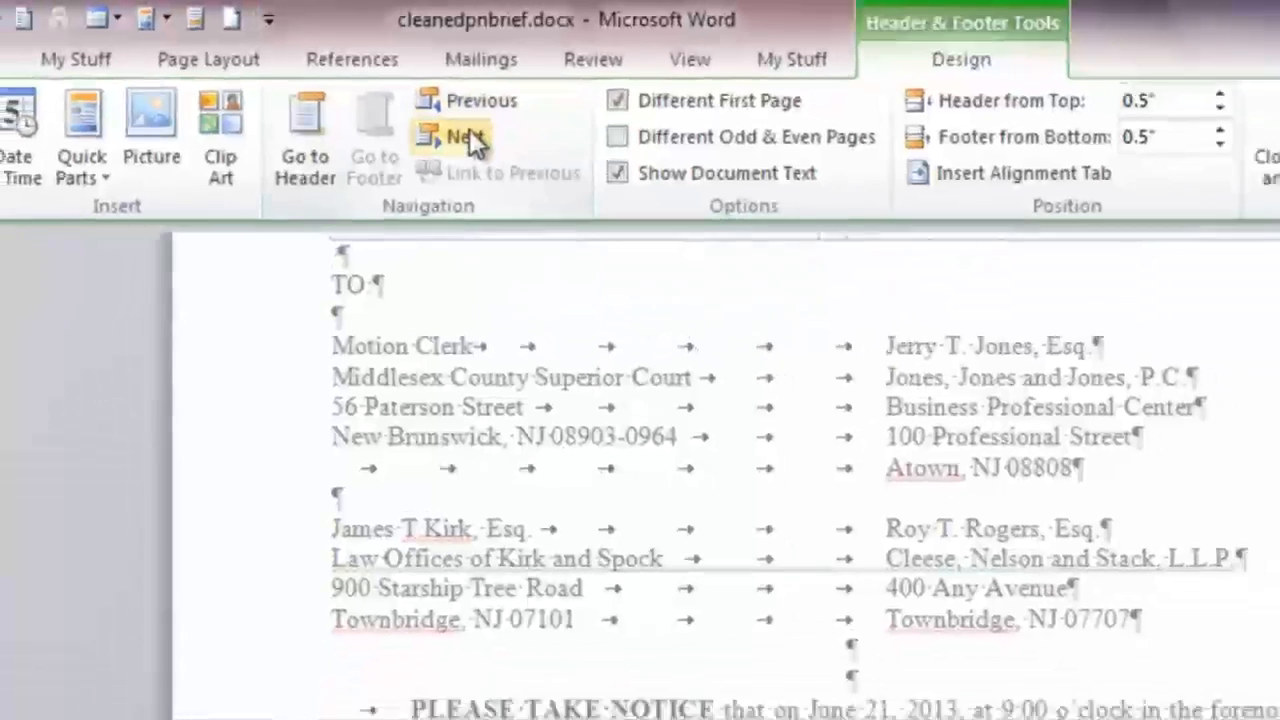
left_click(470, 139)
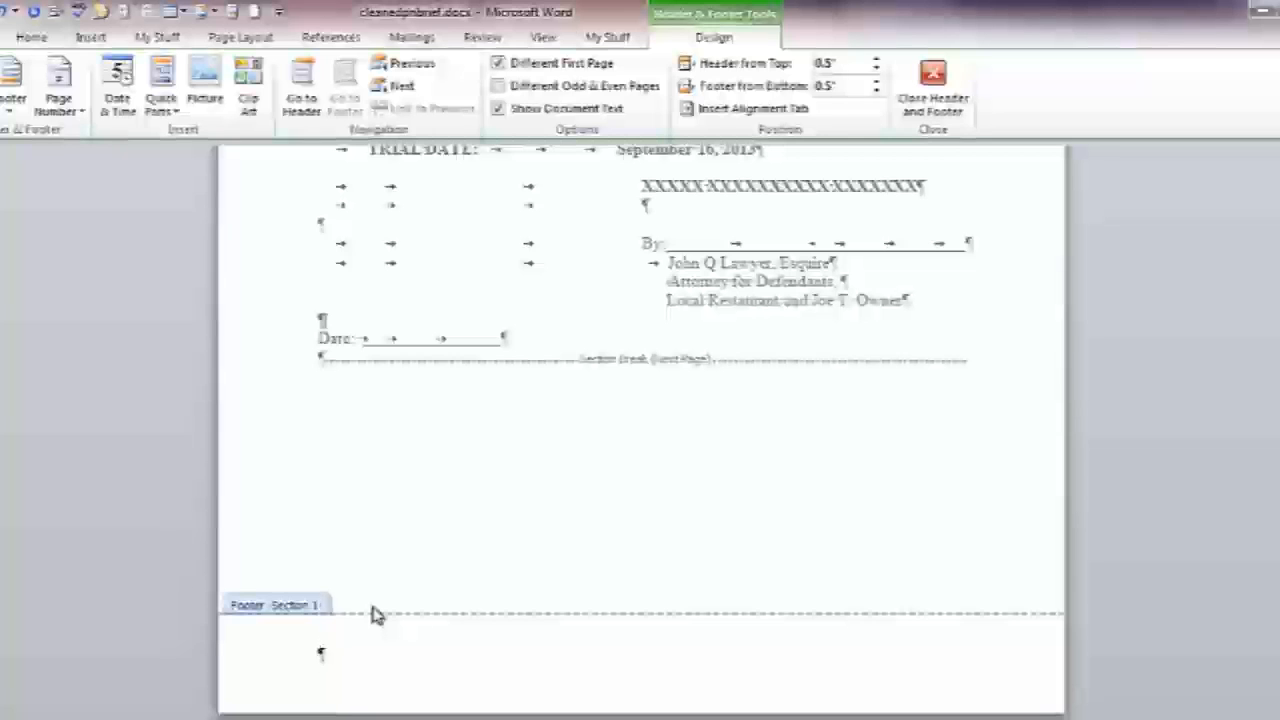
Left-align the Section 1 footer and leave a single tab to reach the centre stop
left_click(31, 37)
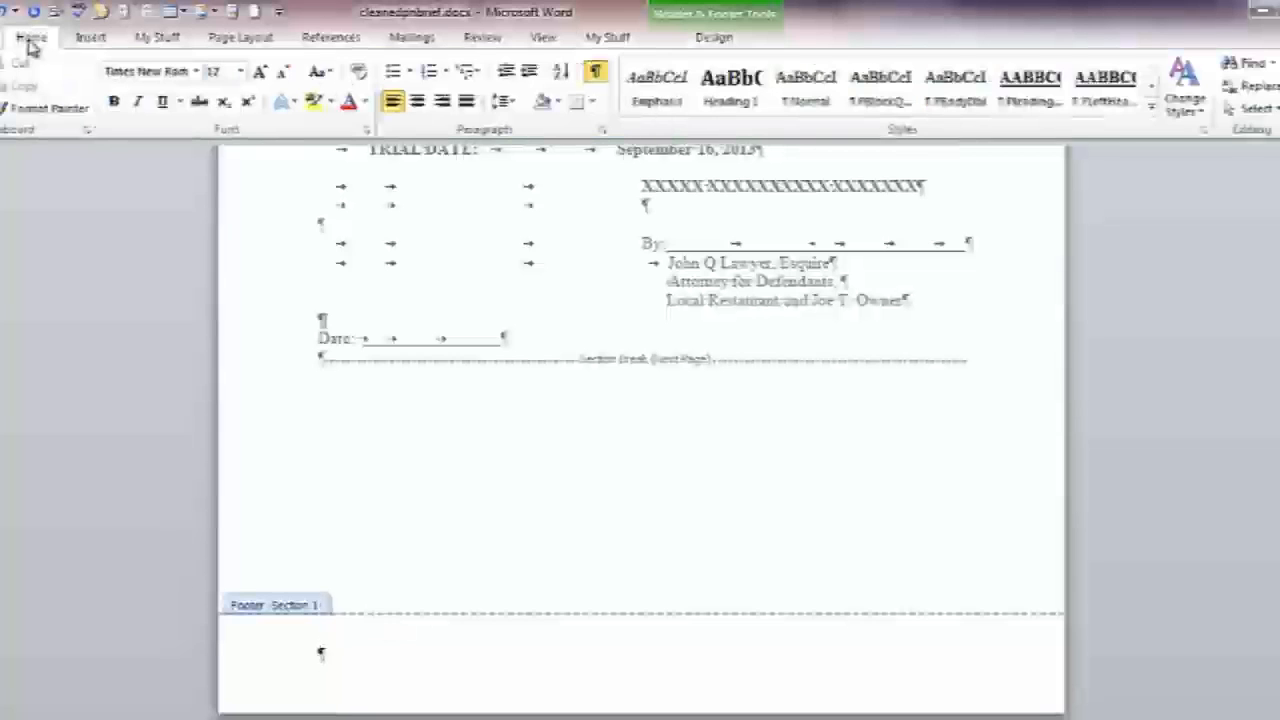
left_click(416, 104)
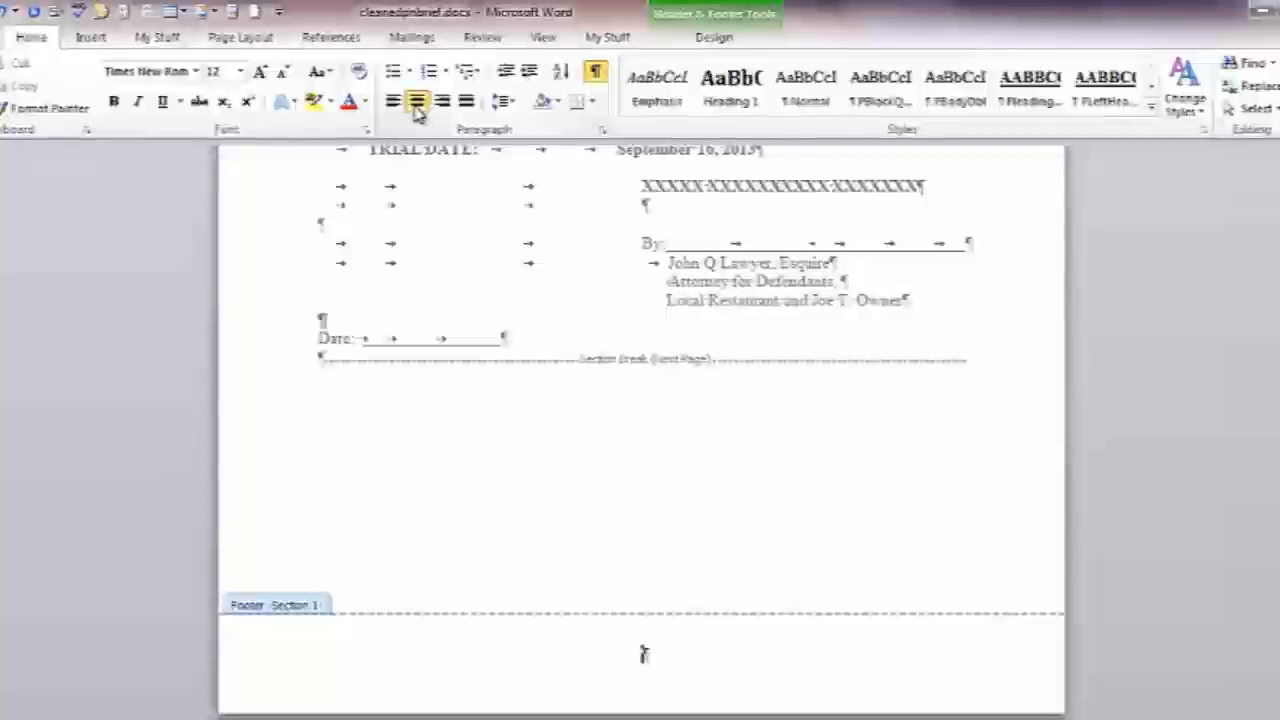
key("ctrl+l")
key("Tab")
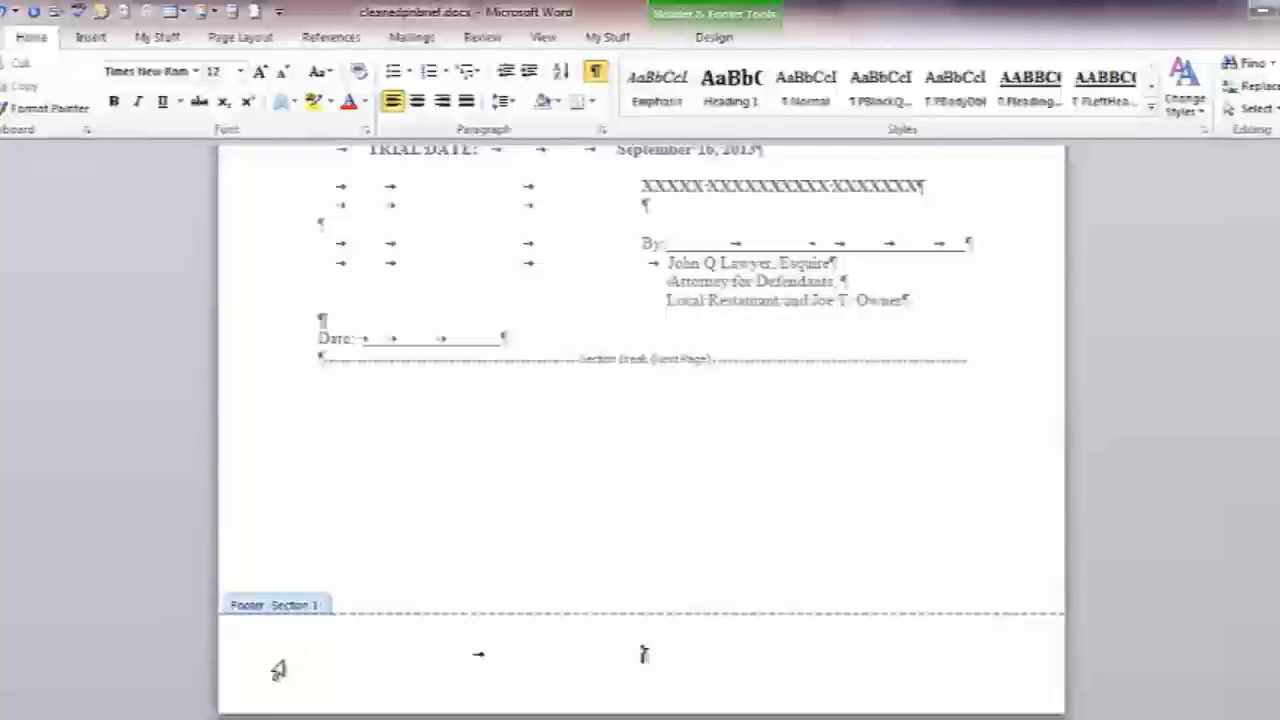
key("Tab")
key("BackSpace")
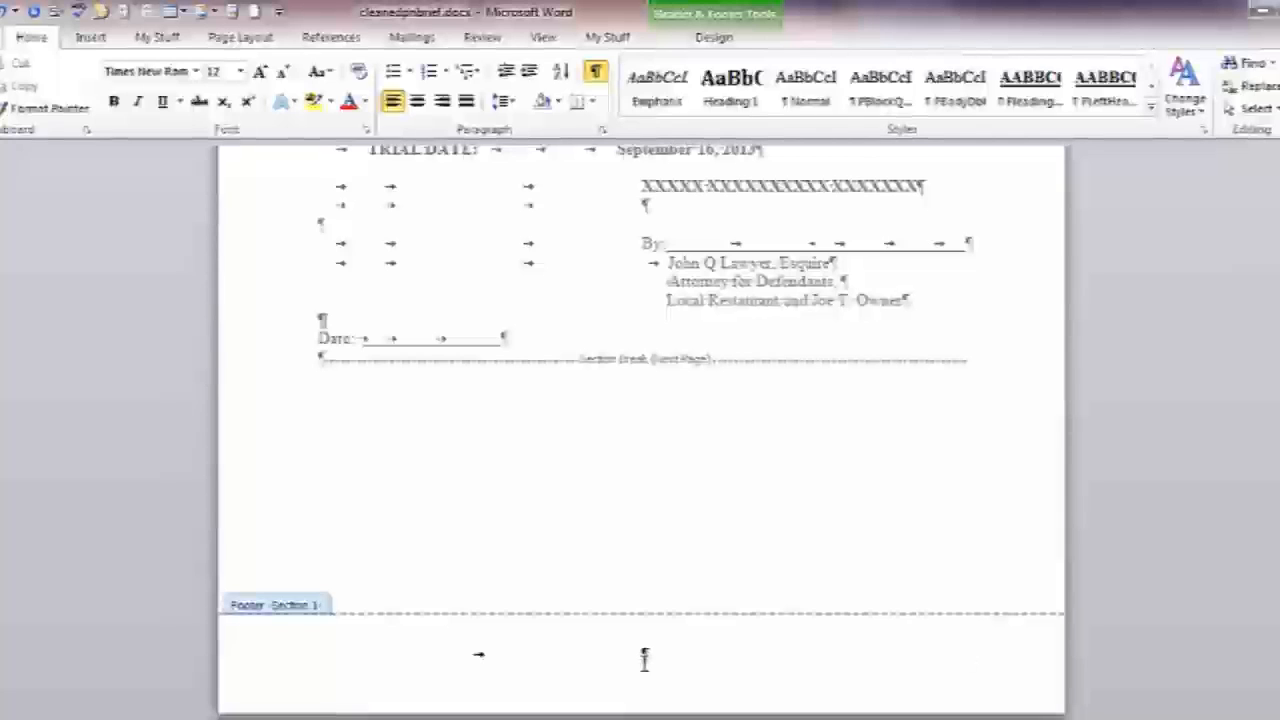
left_click(716, 42)
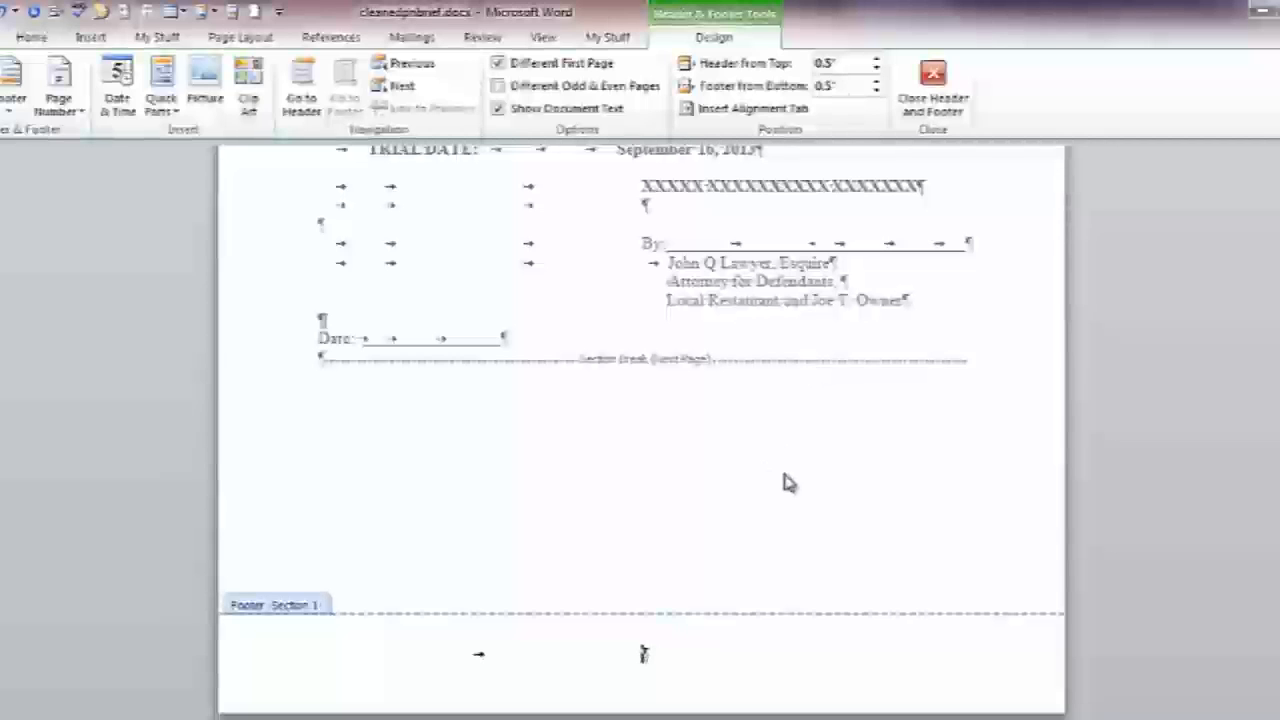
Insert a Plain Number page number at the Section 1 footer's centre tab, then advance to Section 2
left_click(60, 110)
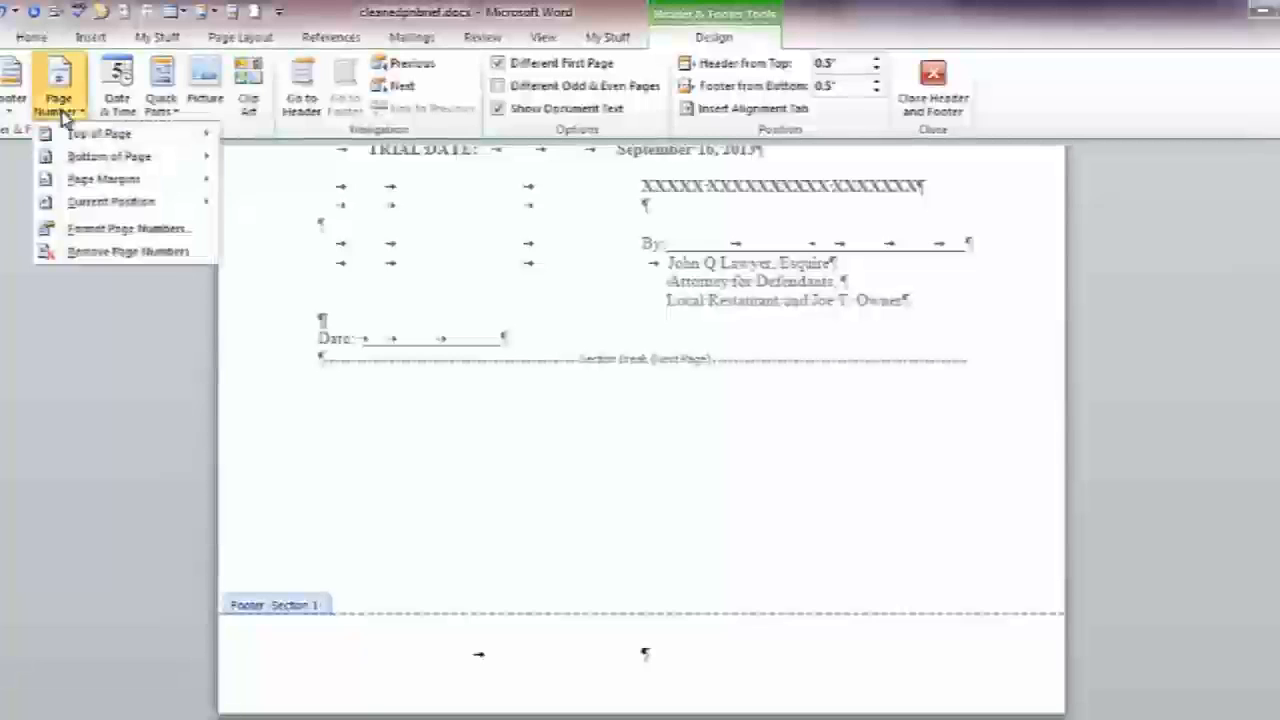
mouse_move(94, 203)
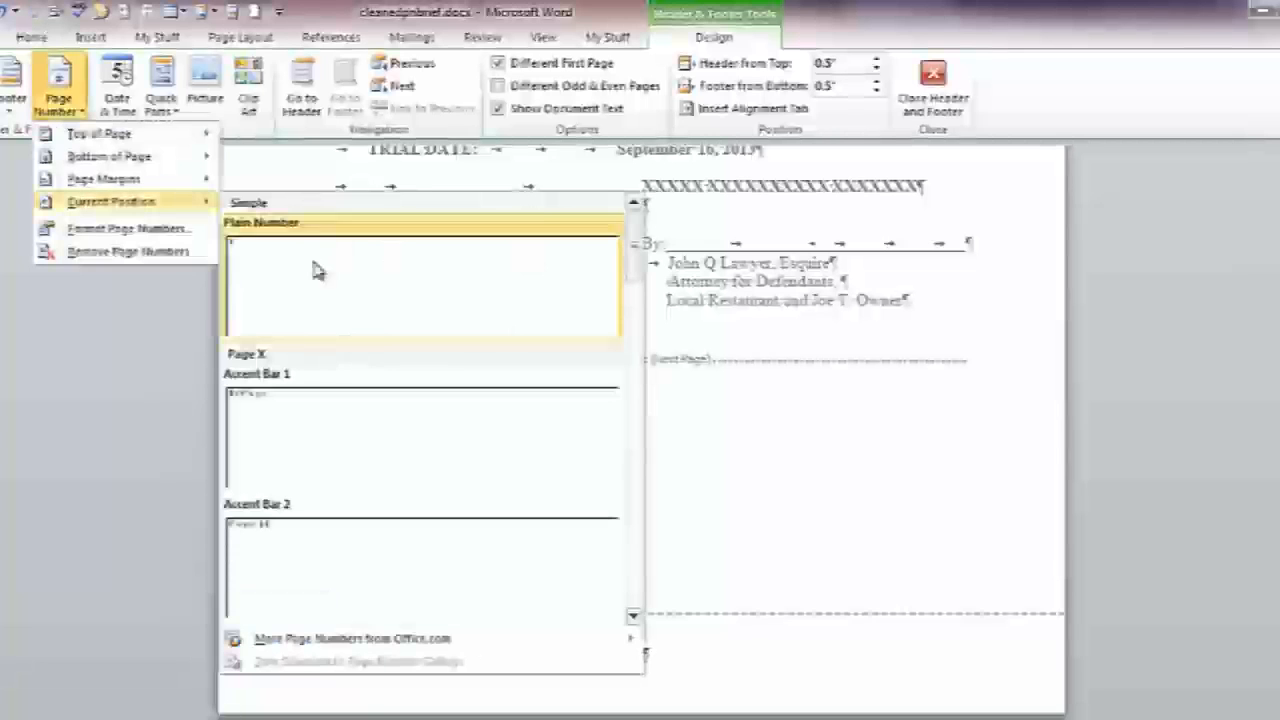
left_click(315, 308)
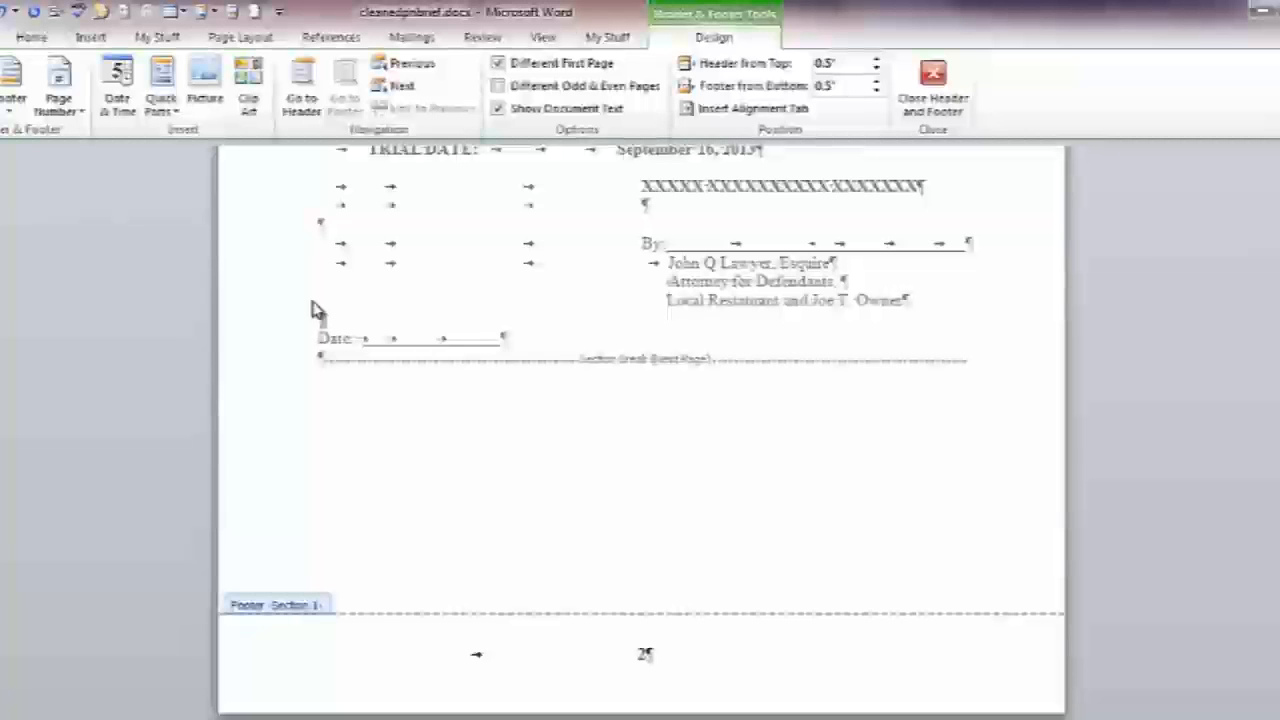
left_click(409, 76)
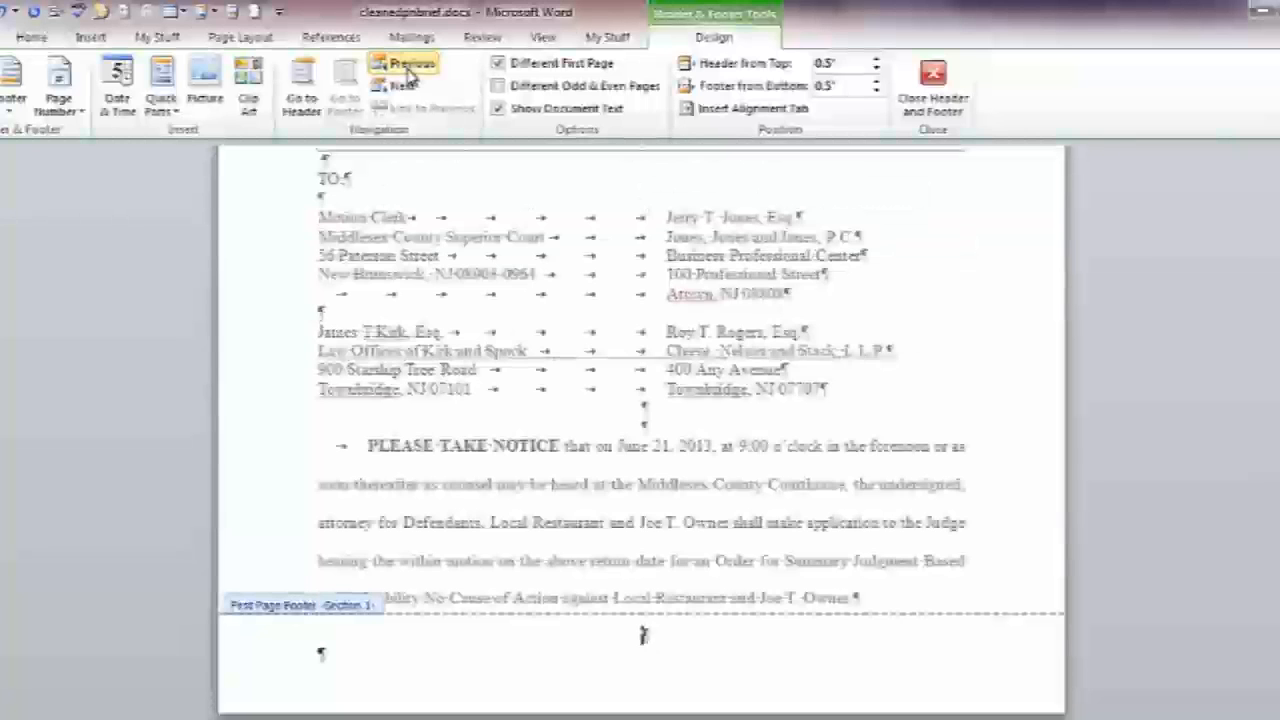
left_click(401, 87)
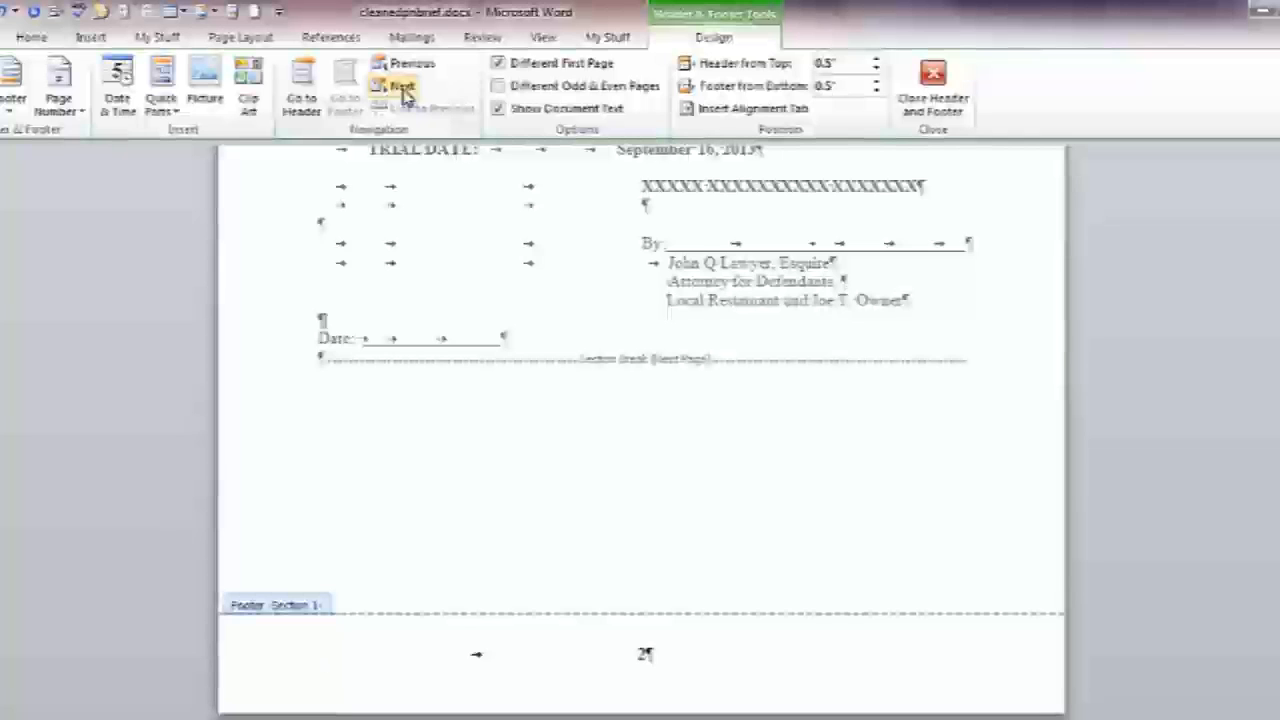
left_click(401, 88)
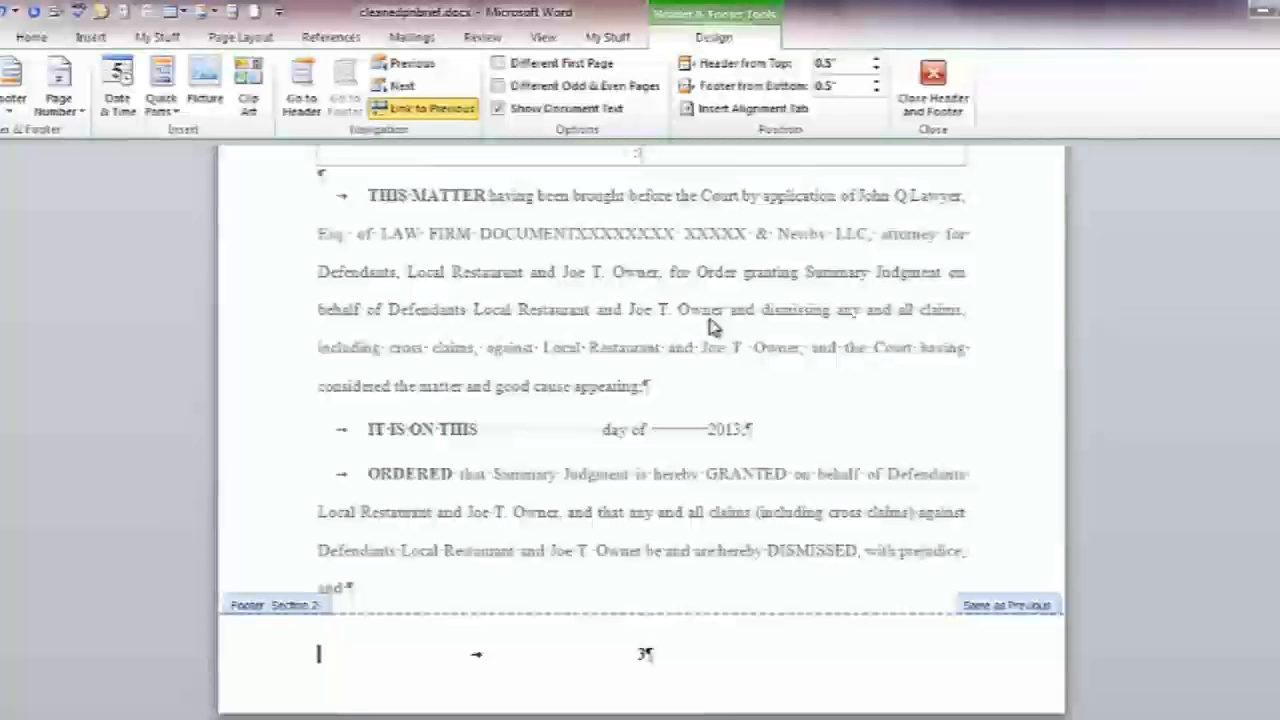
Unlink both Section 2 footers from Section 1 and enable Different First Page for Section 2
left_click(434, 112)
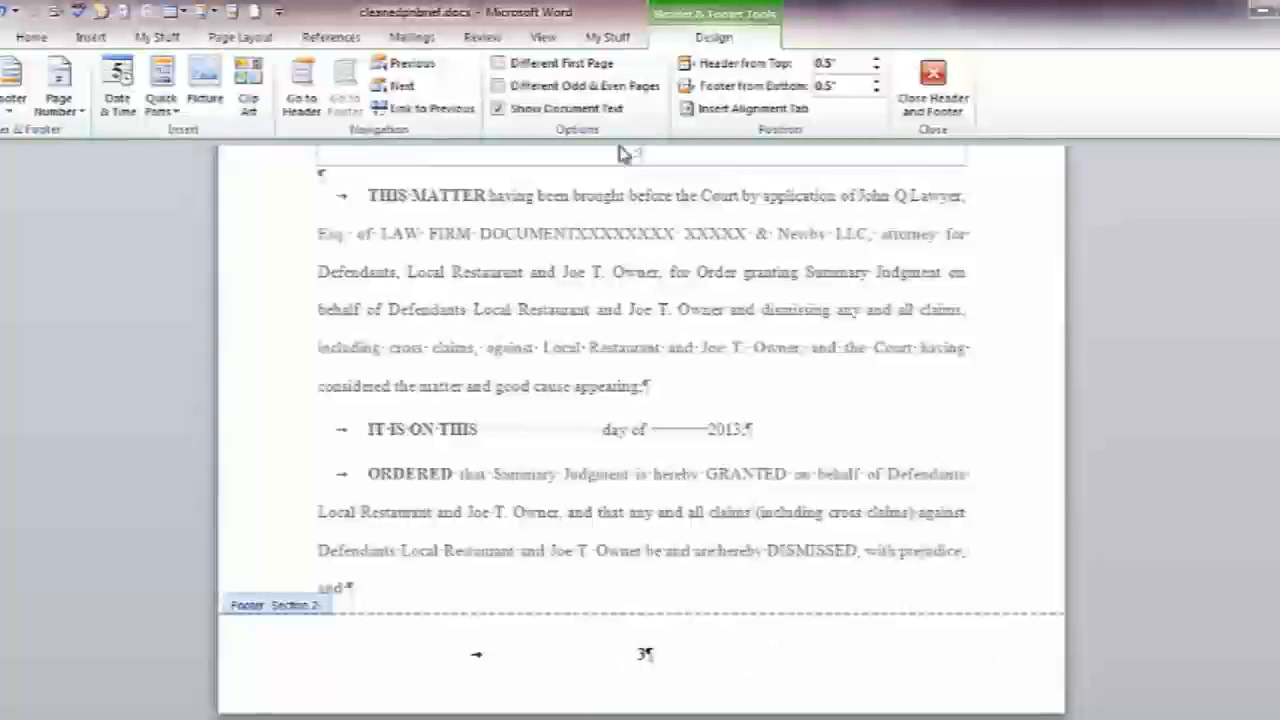
left_click(527, 62)
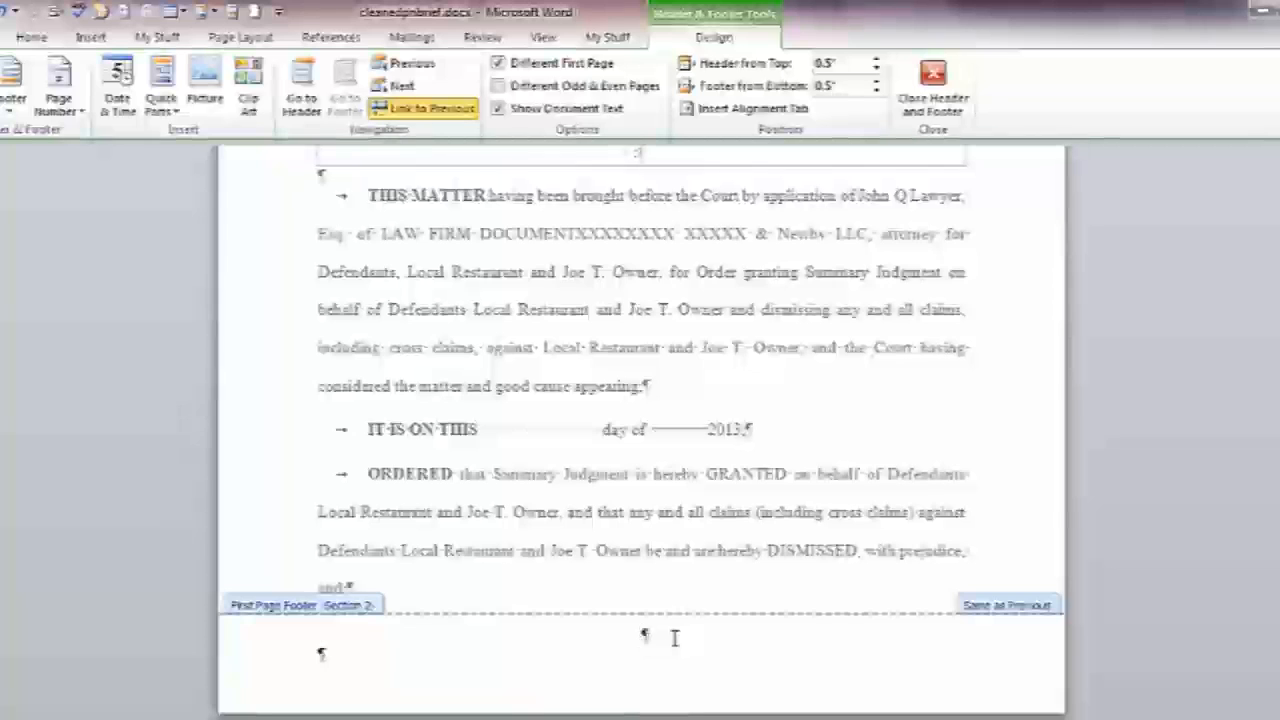
left_click(429, 110)
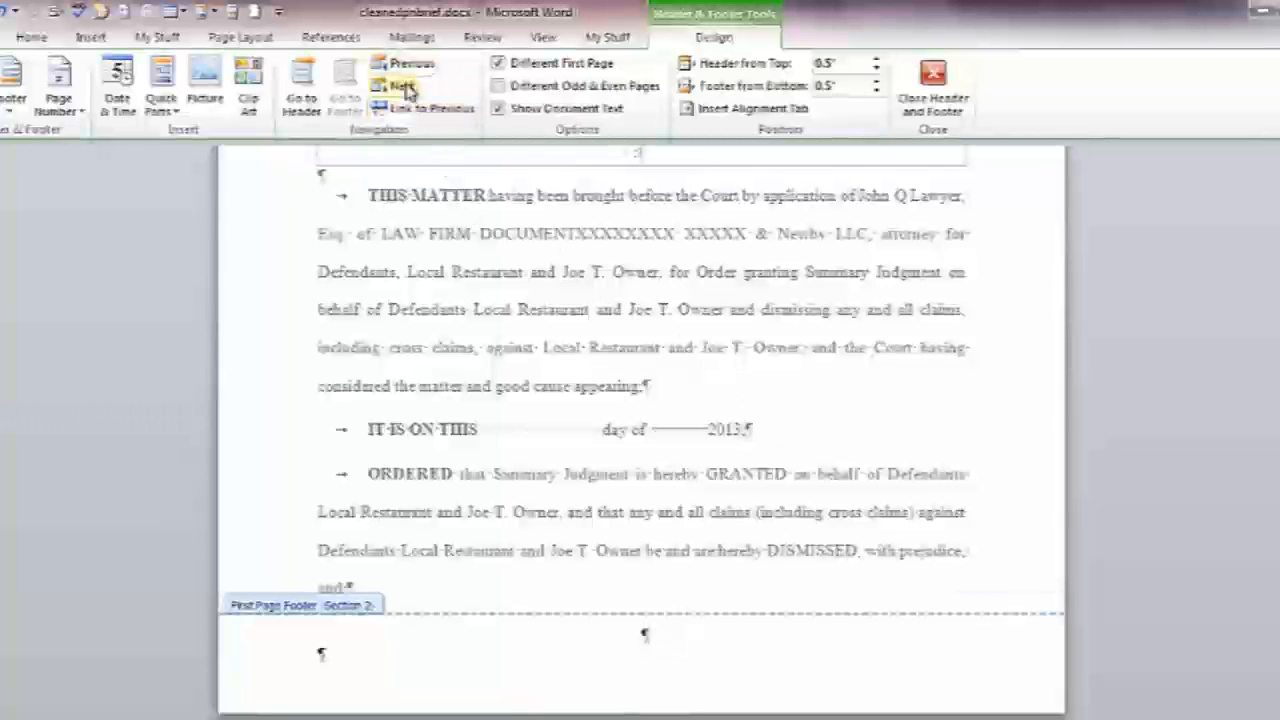
left_click(405, 88)
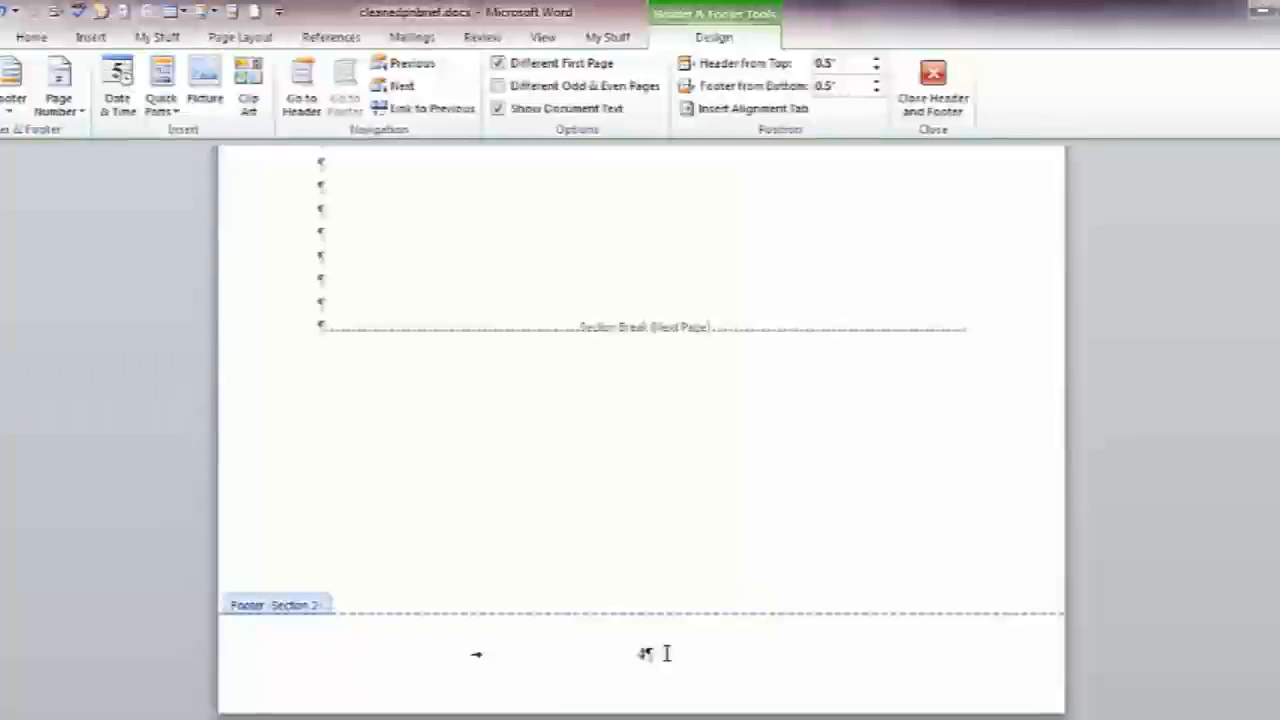
Set Section 2's page numbering to Start at 1 in Format Page Numbers
left_click(62, 105)
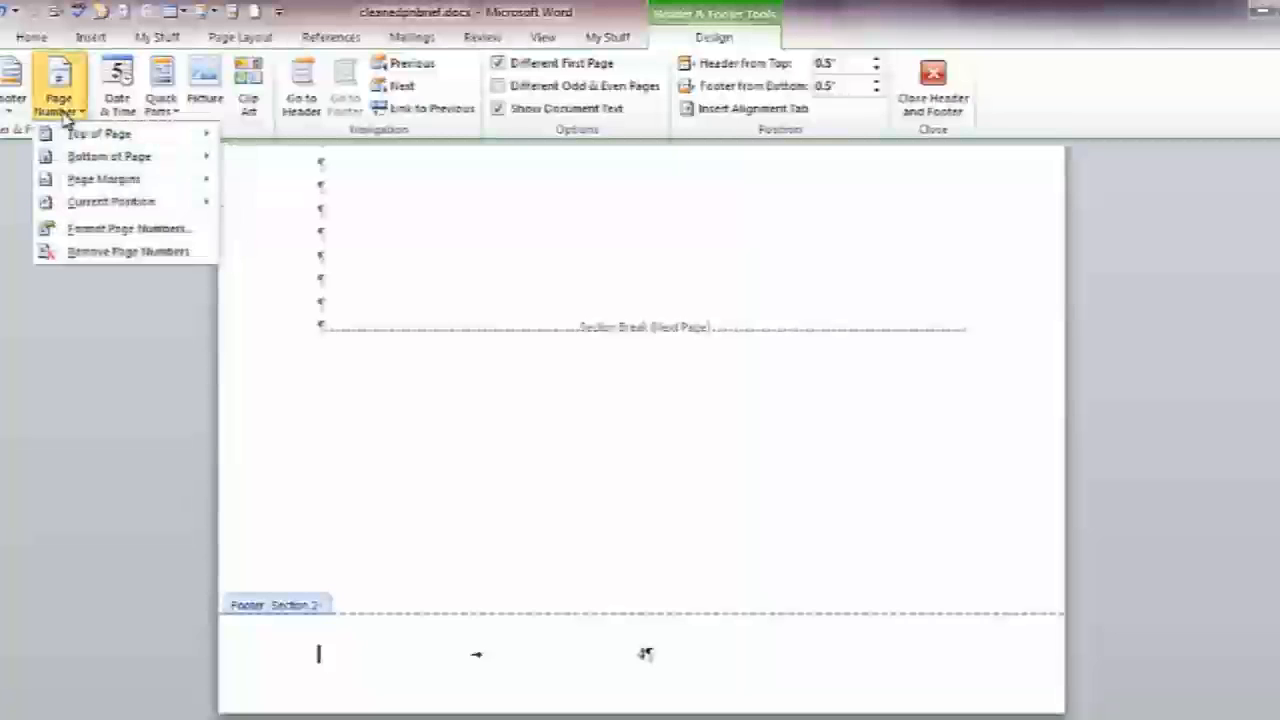
left_click(82, 233)
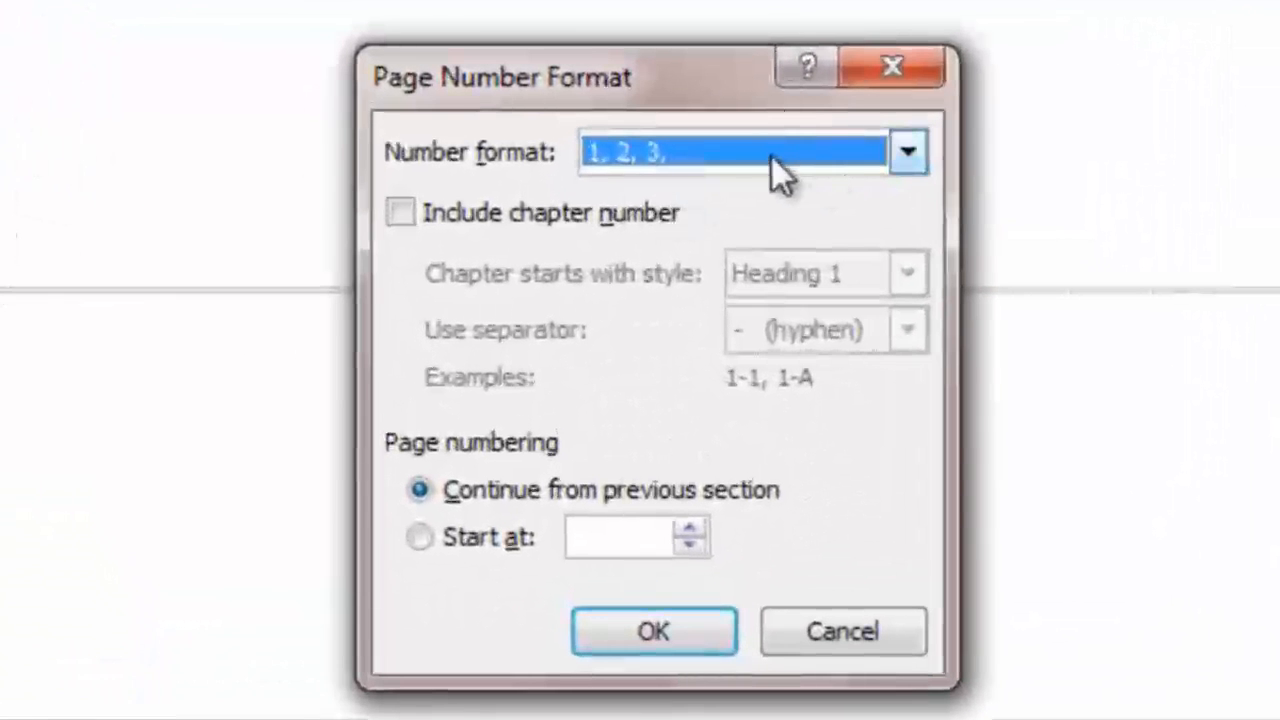
left_click(420, 540)
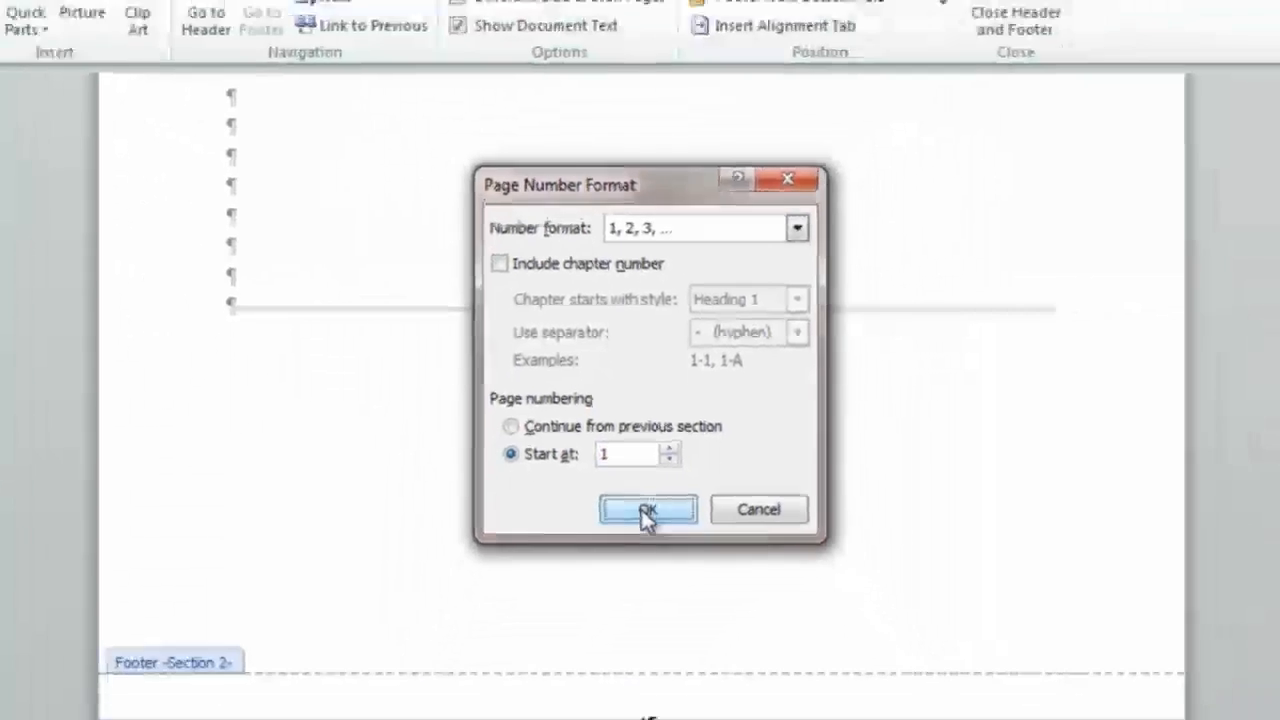
left_click(653, 631)
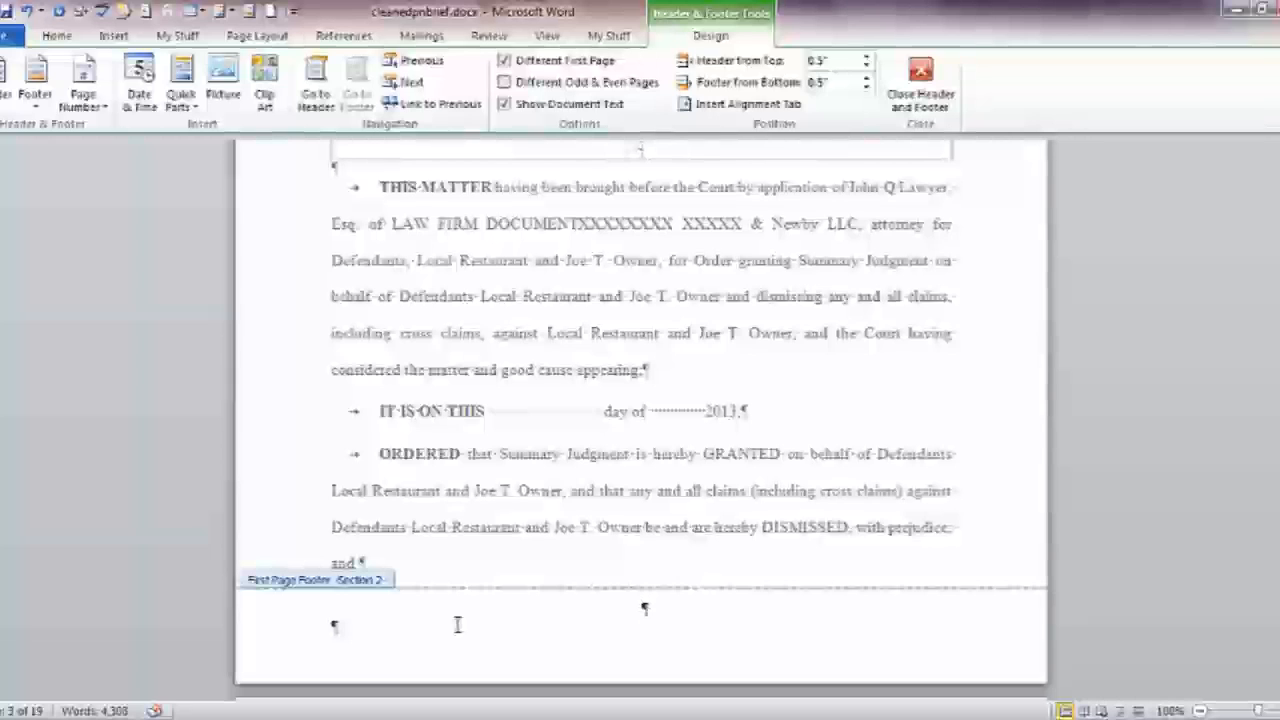
Unlink the table of contents footer, number it i, ii, iii starting at i, then advance to Section 4
left_click(426, 85)
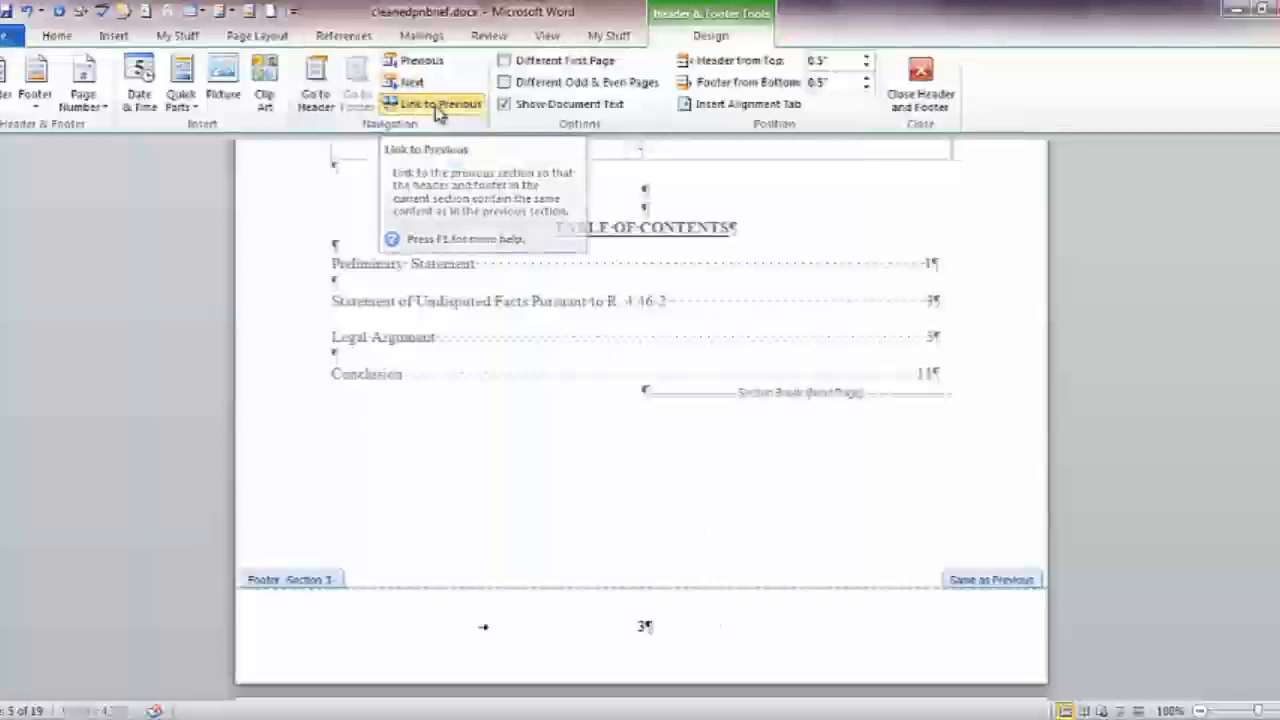
left_click(437, 106)
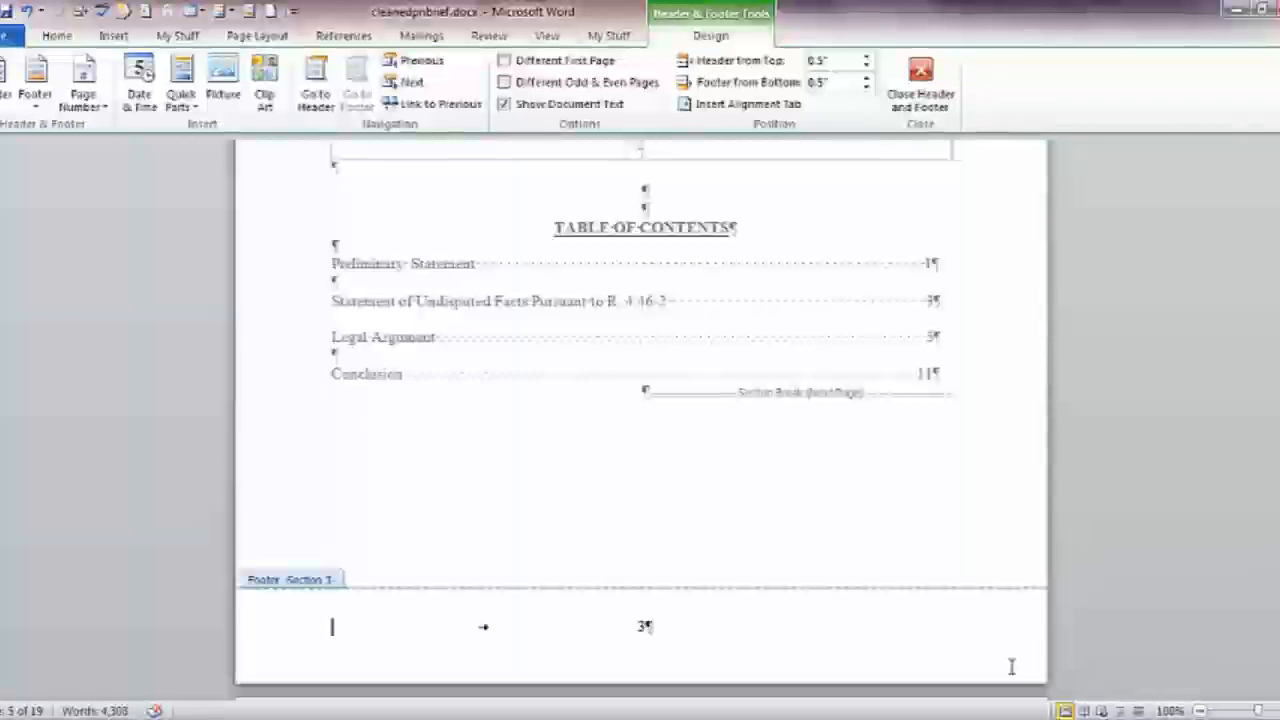
left_click(83, 95)
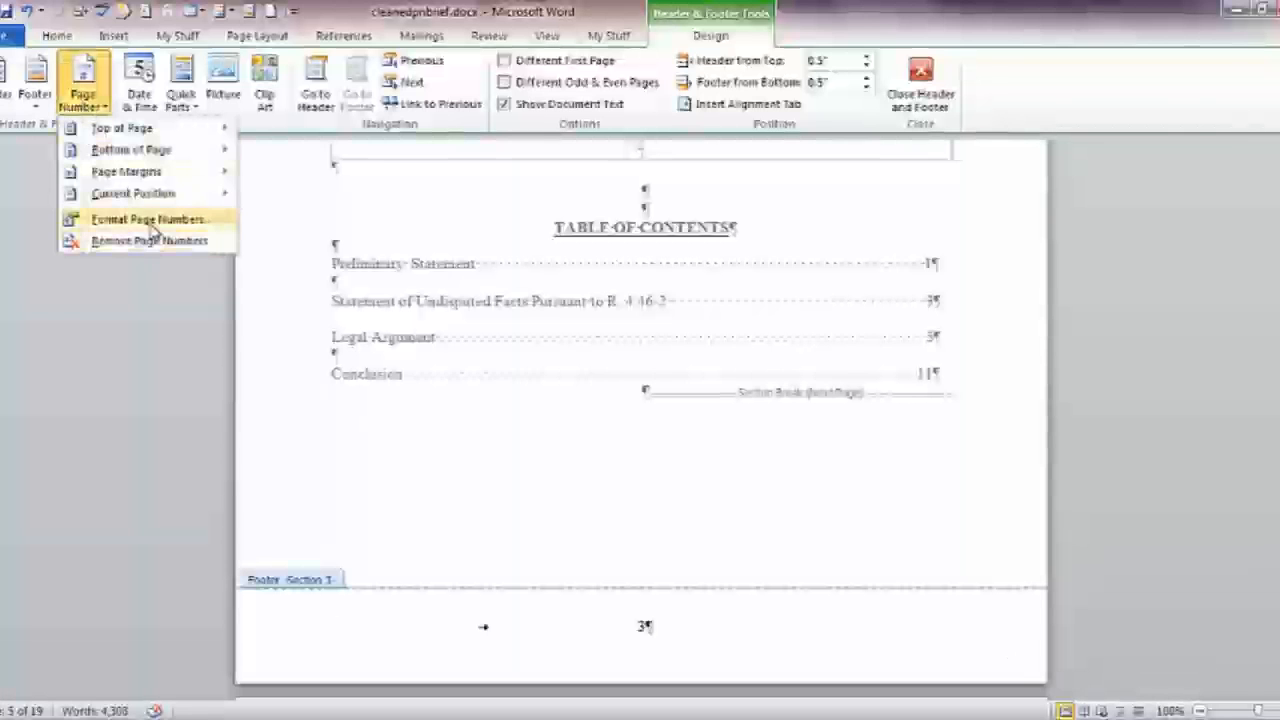
left_click(95, 218)
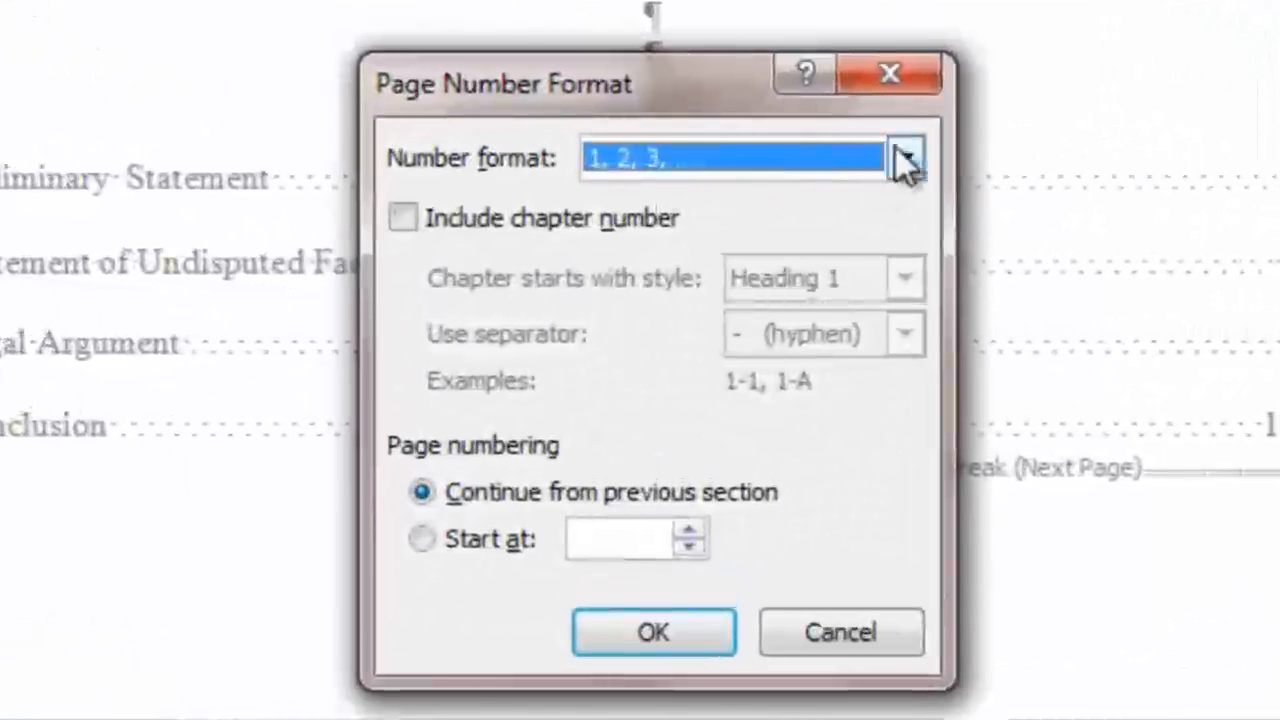
left_click(786, 236)
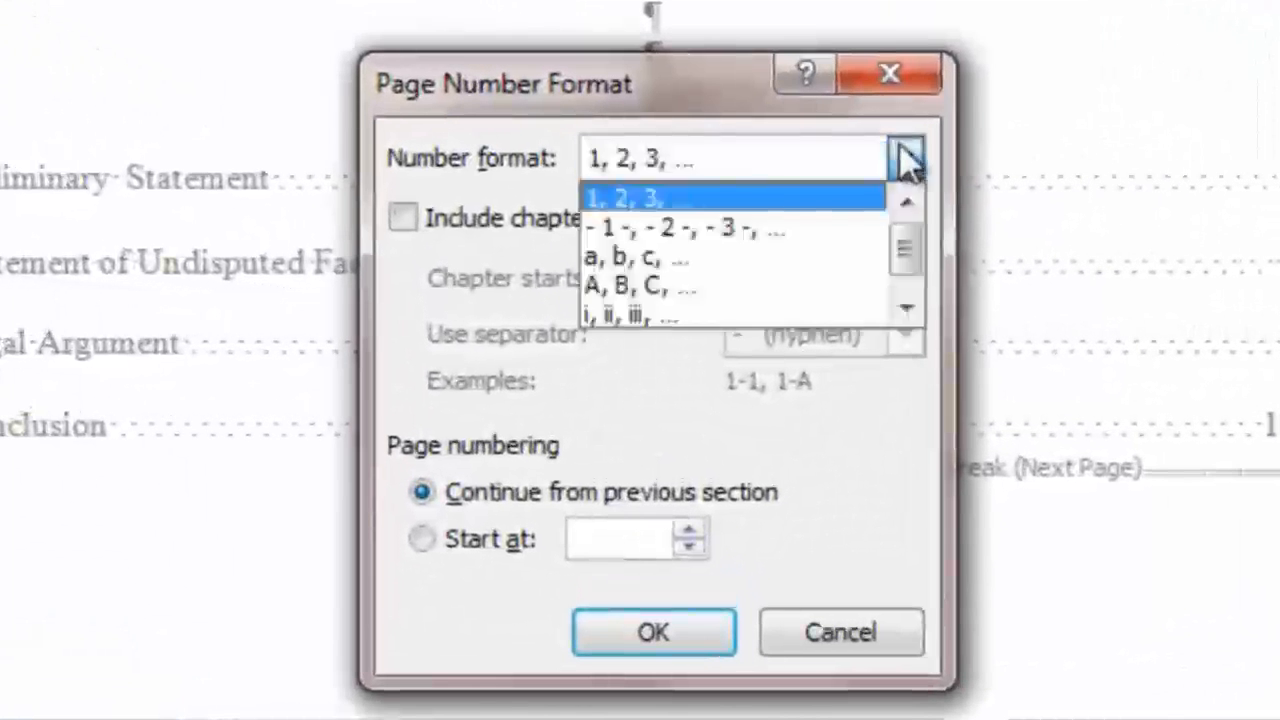
left_click(690, 314)
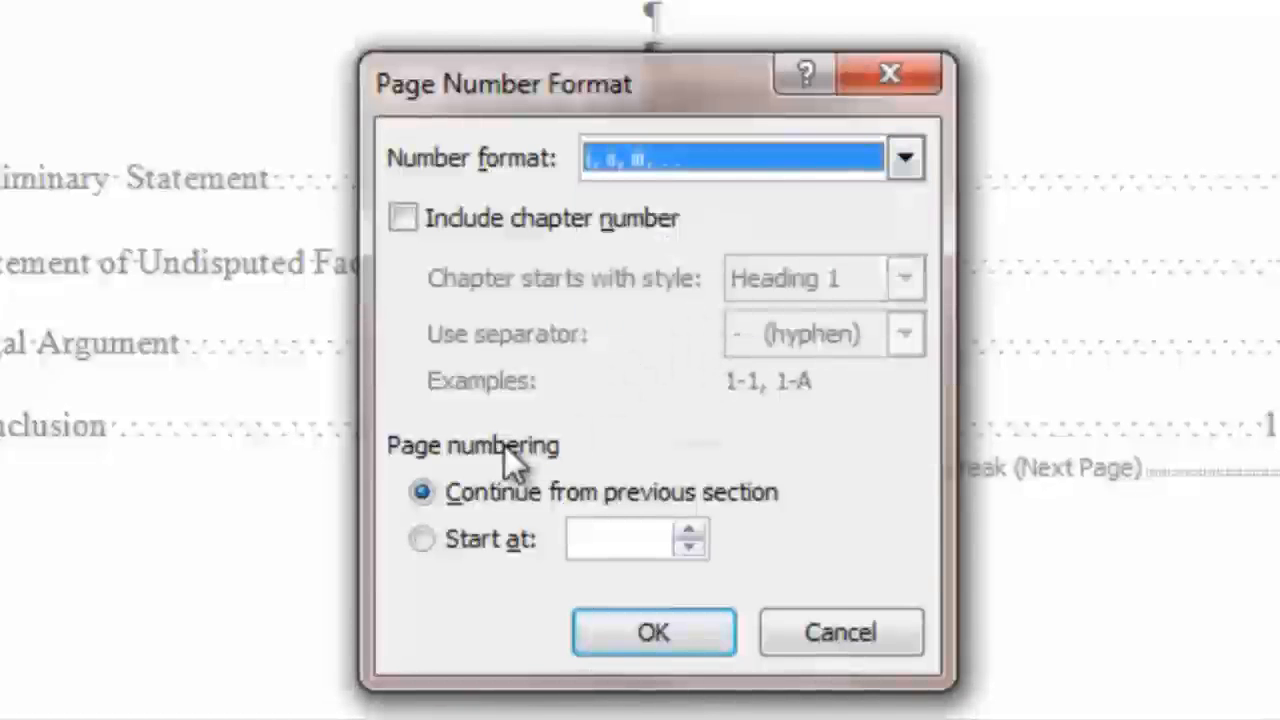
left_click(424, 541)
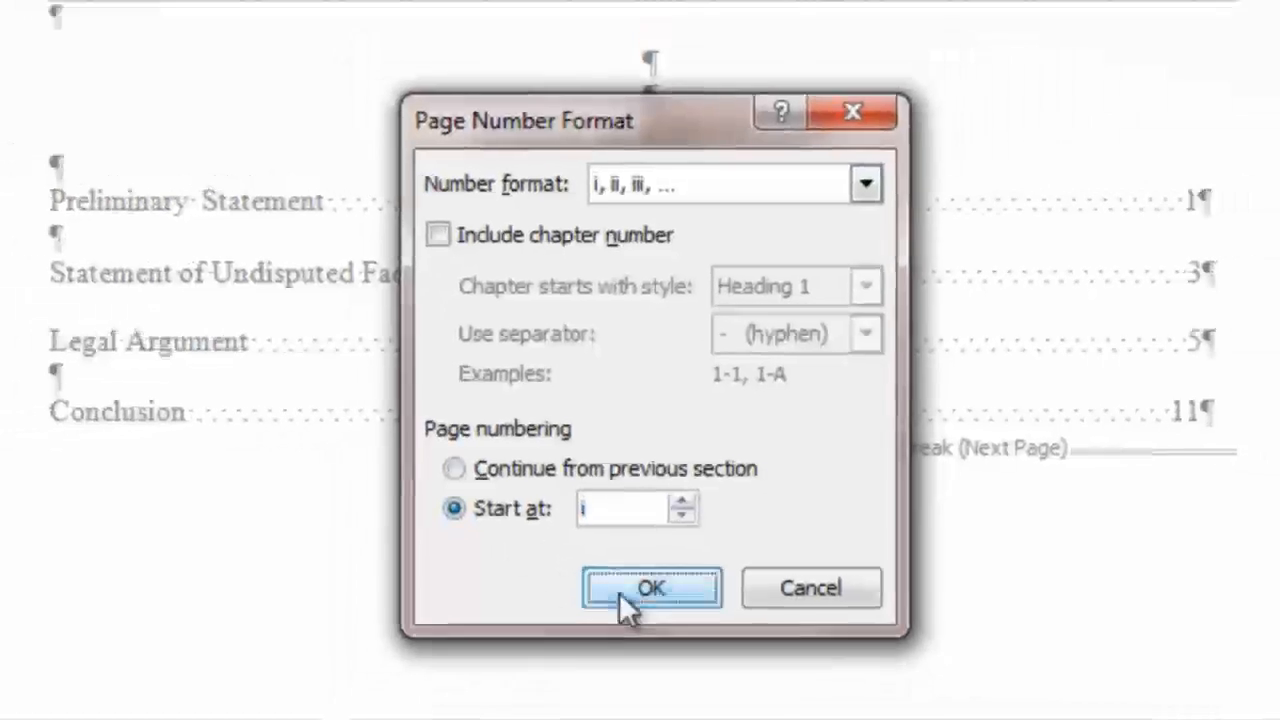
left_click(645, 633)
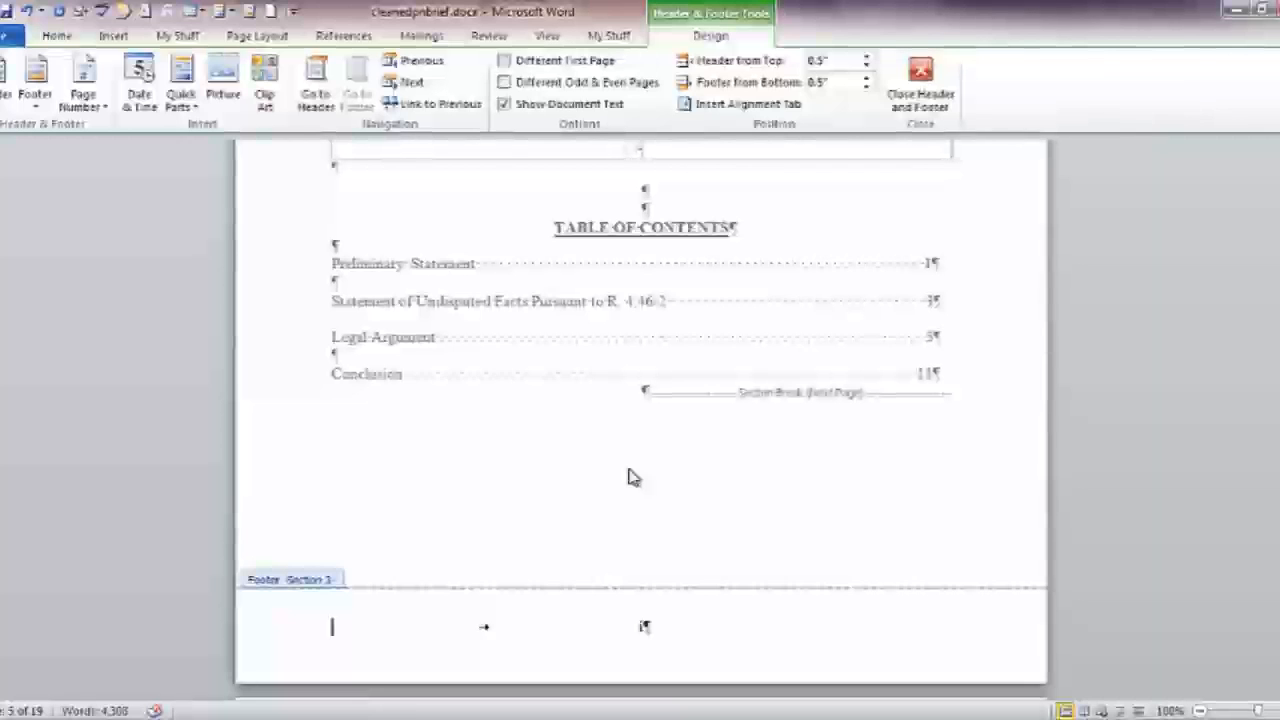
left_click(420, 85)
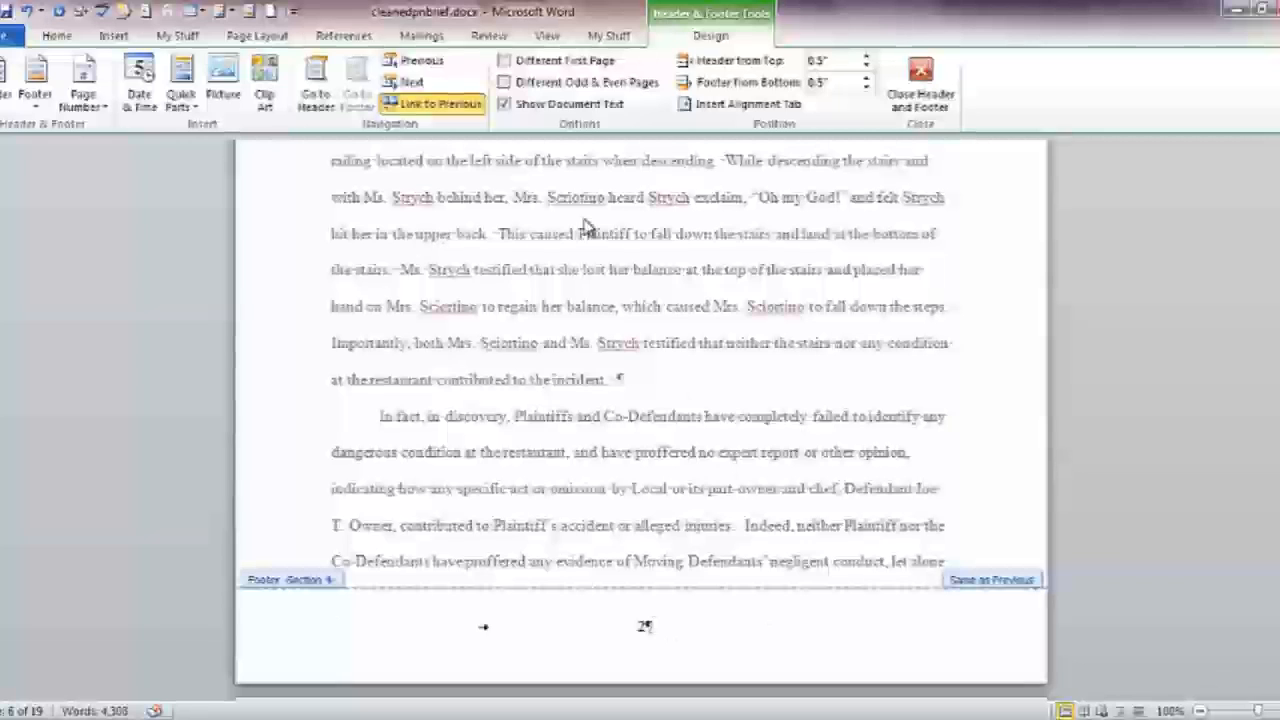
Unlink the section 4 footer from section 3 and restart its page numbering at 1
left_click(425, 106)
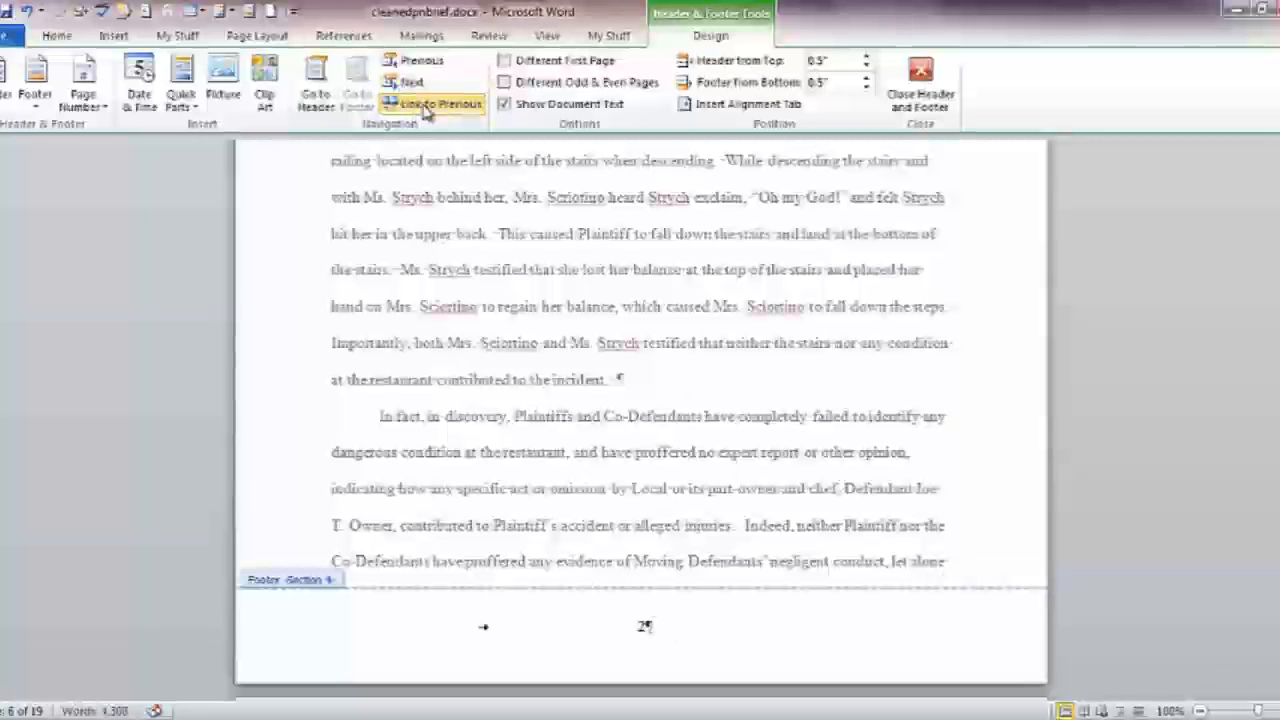
left_click(86, 105)
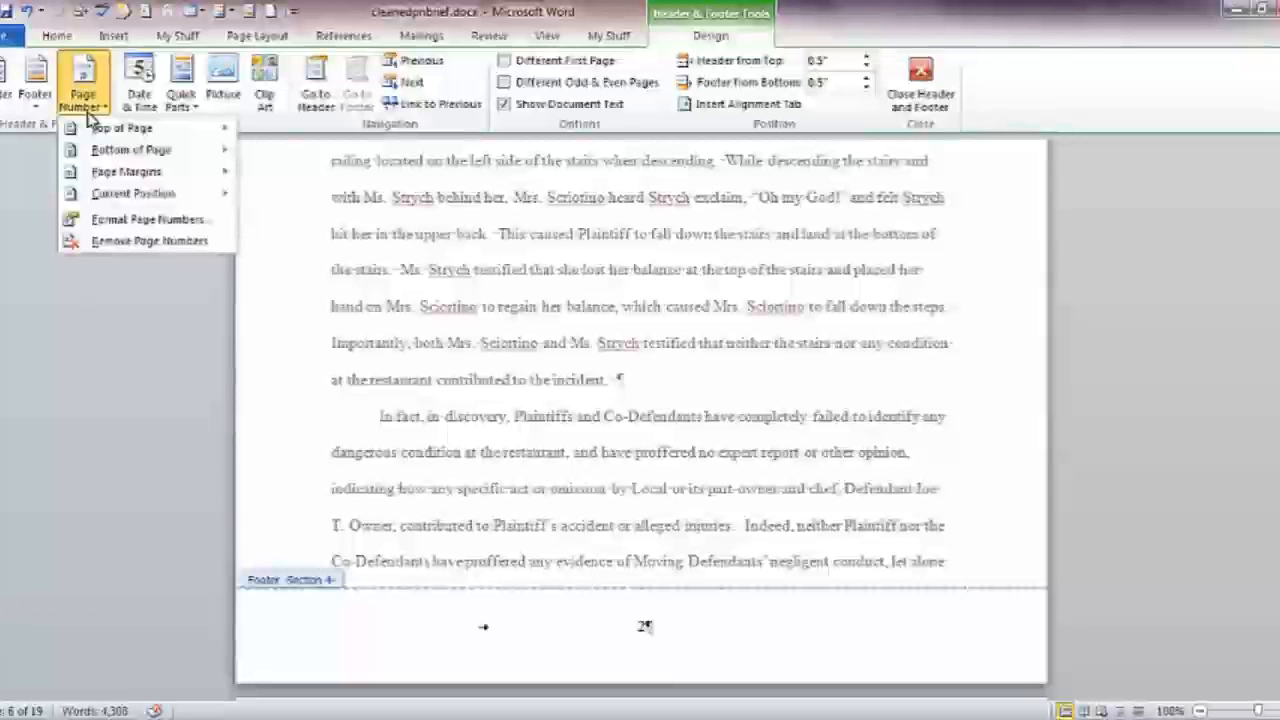
left_click(110, 219)
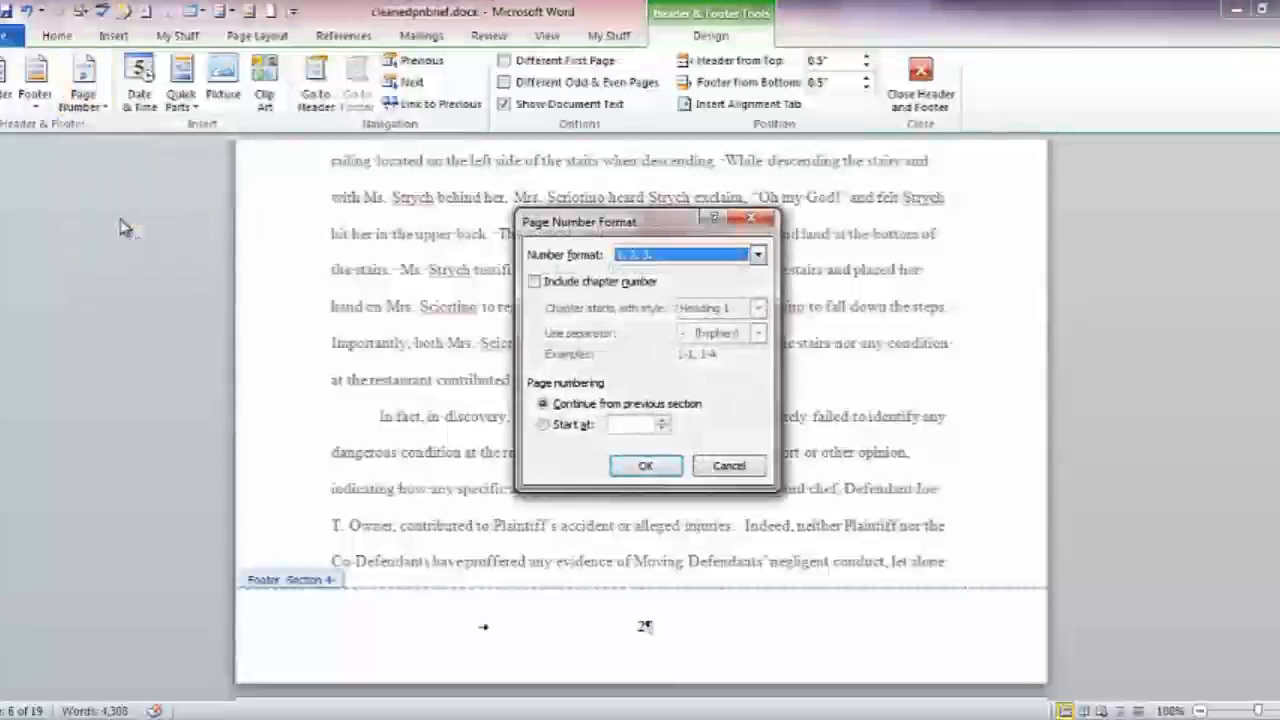
left_click(542, 424)
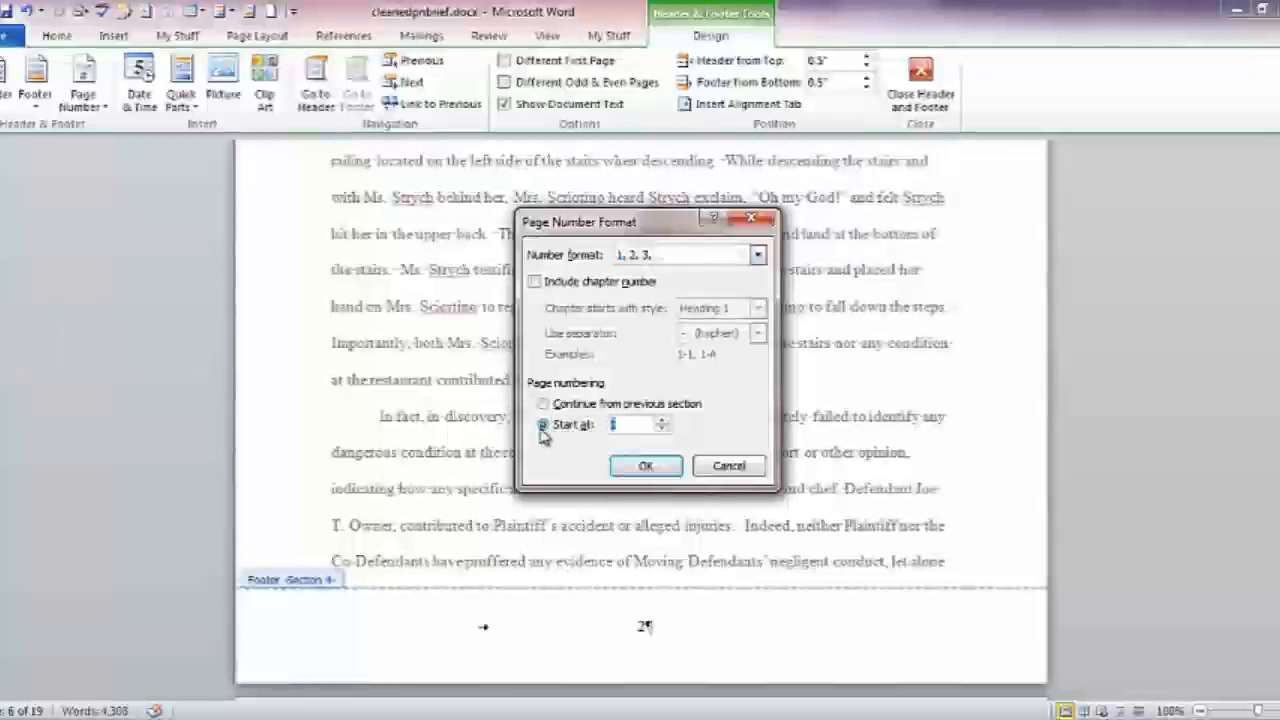
left_click(647, 468)
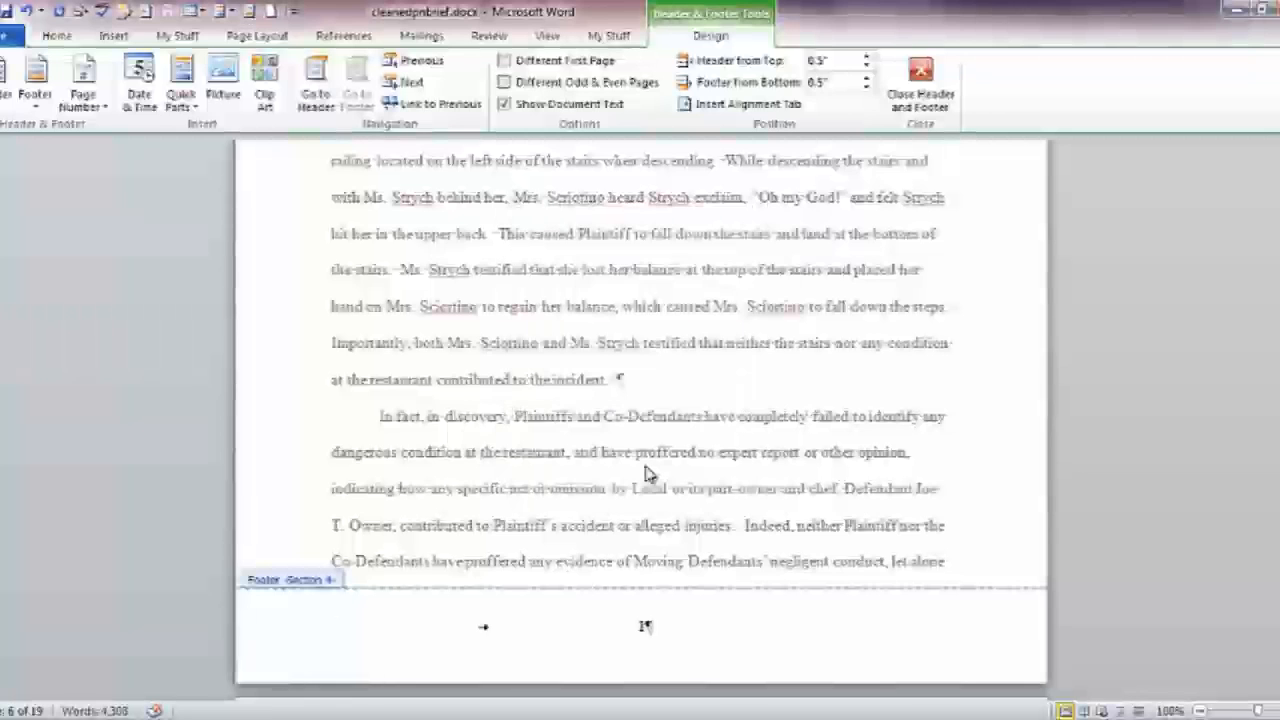
left_click(408, 82)
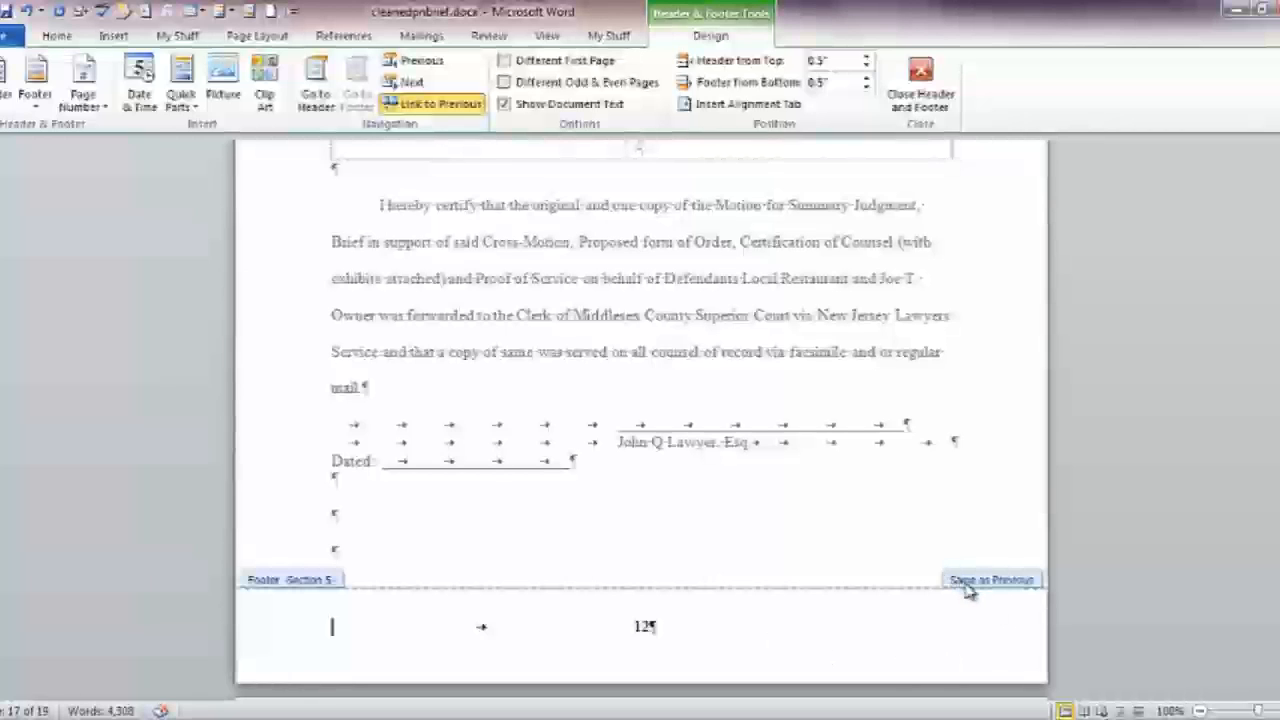
Unlink the section 5 footer, delete the tab before its page number, and return to the body
left_click(465, 105)
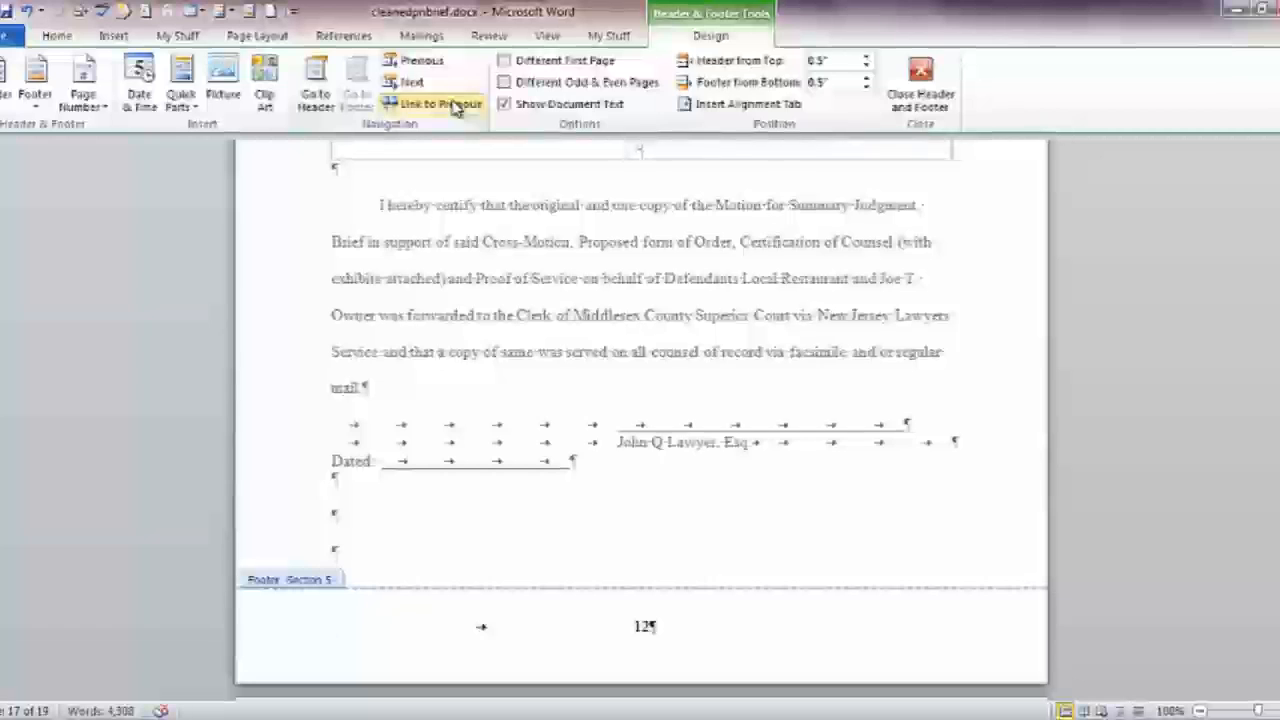
key("Delete")
key("Delete")
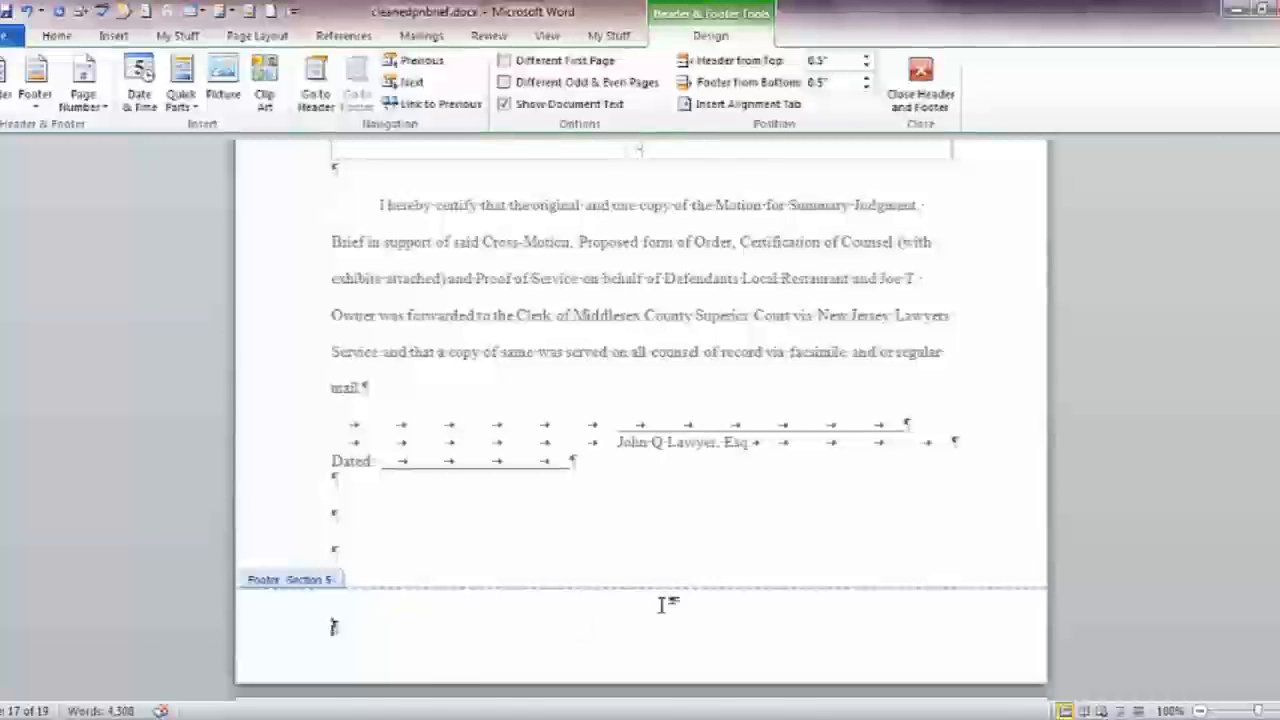
left_click(920, 80)
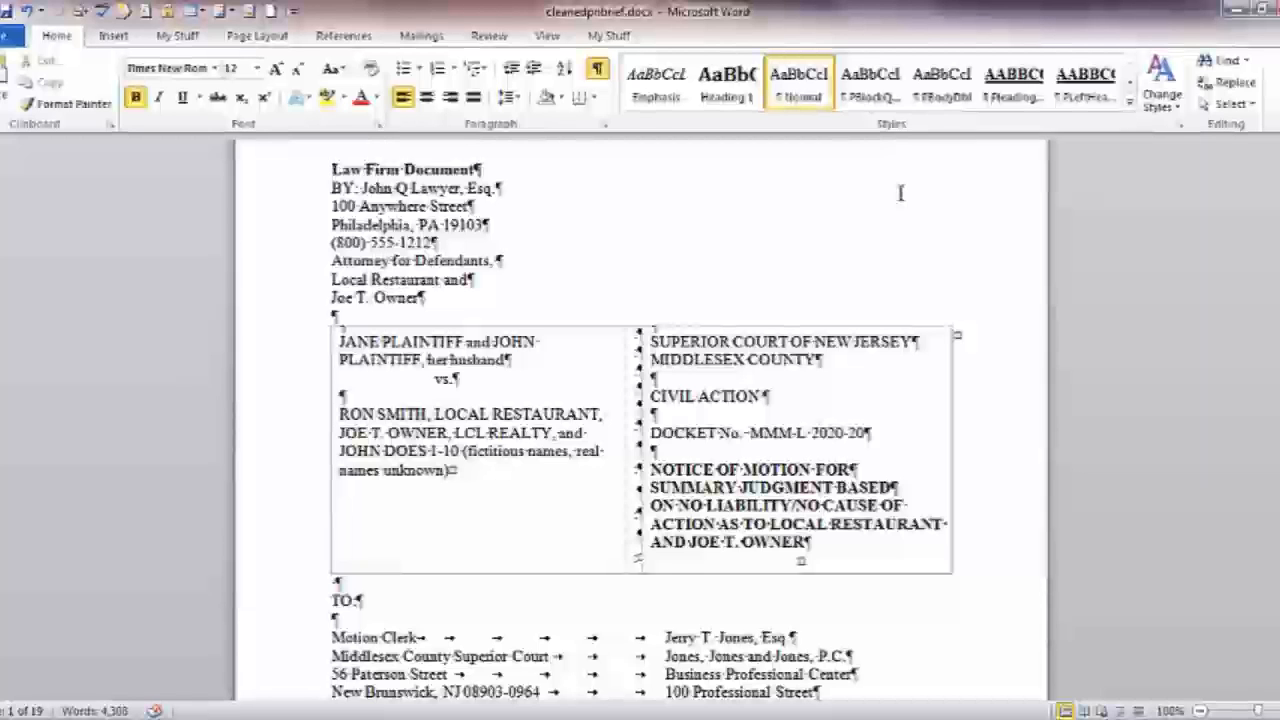
Scroll through the 19-page print preview to check page numbering, then return to the document
left_click(8, 35)
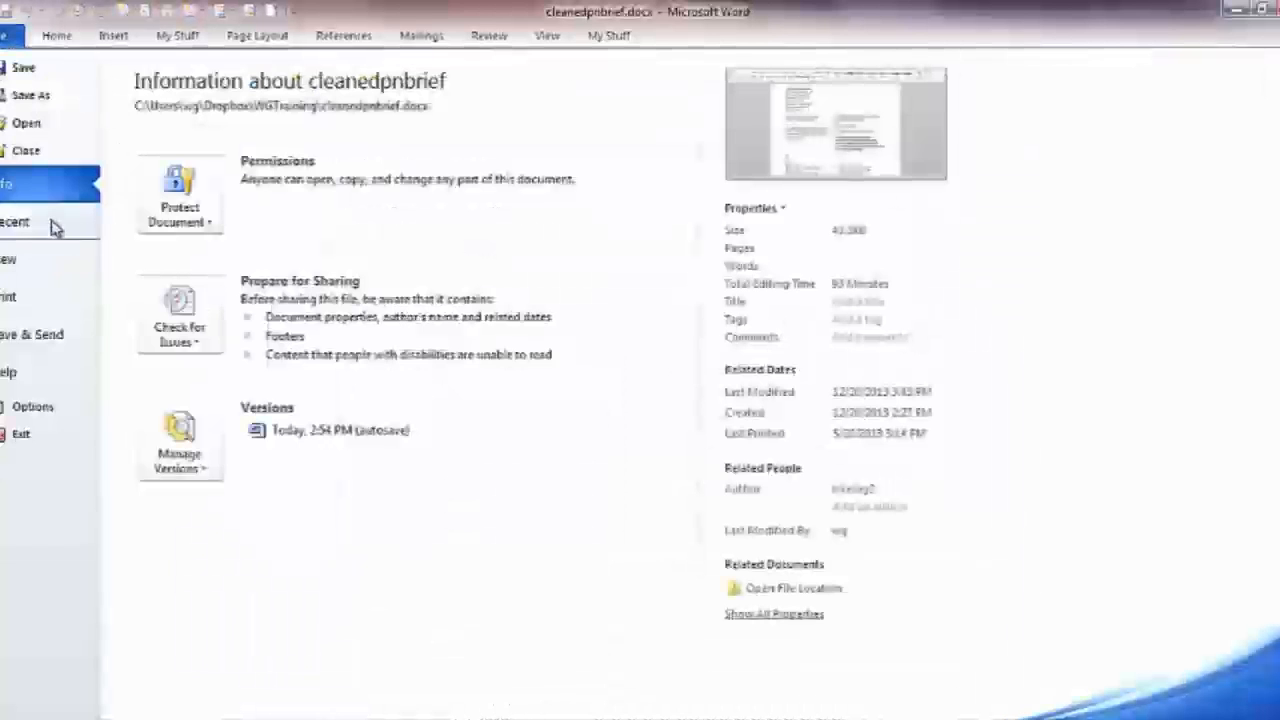
left_click(45, 298)
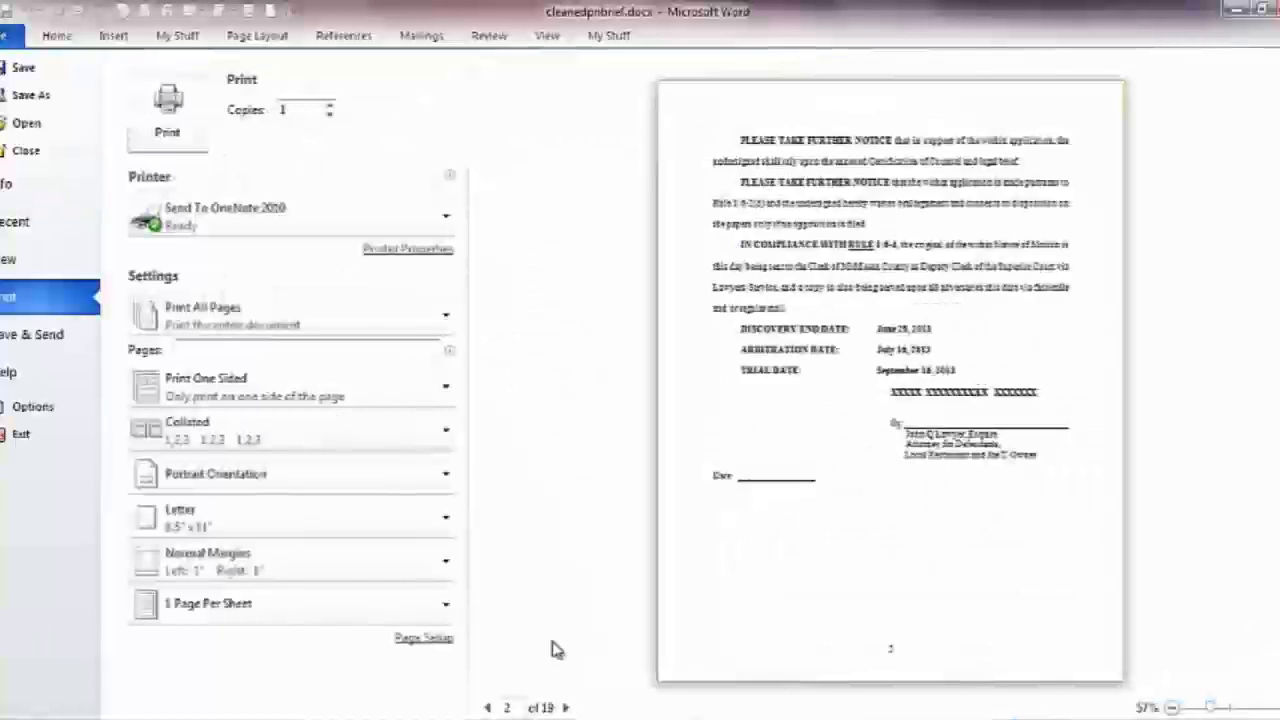
scroll(890, 380, "down", 3)
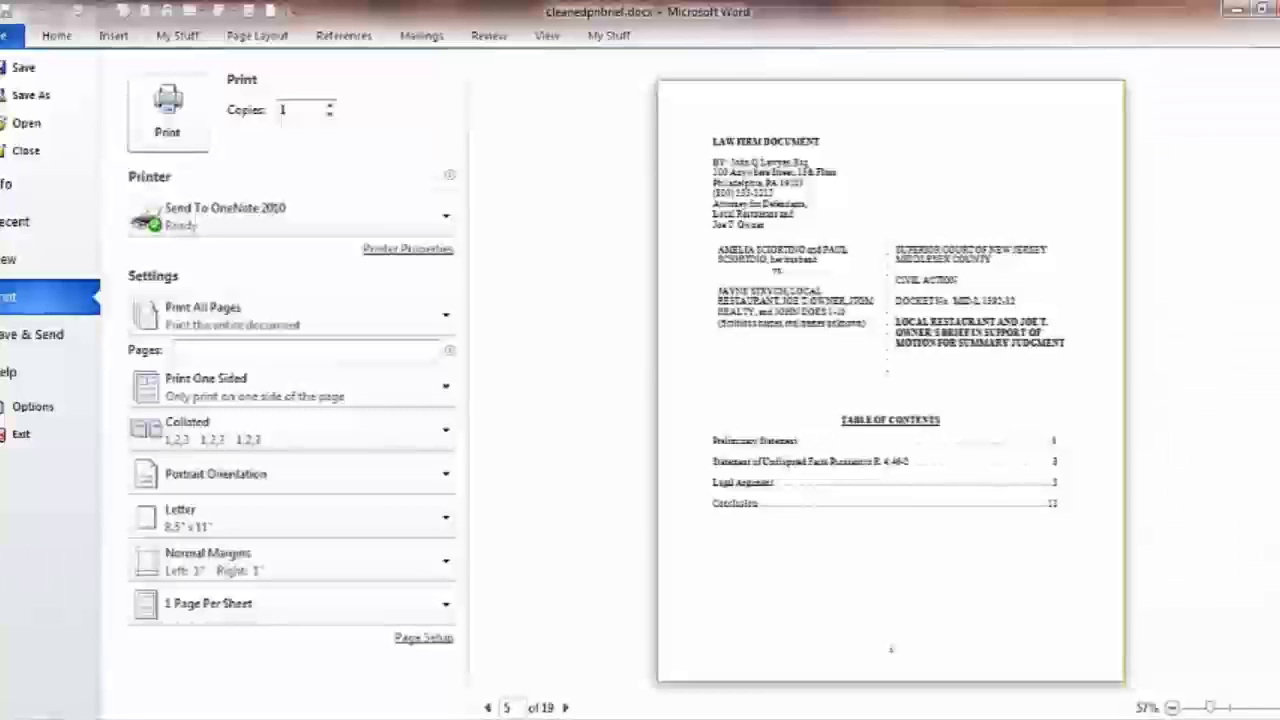
scroll(890, 380, "down", 10)
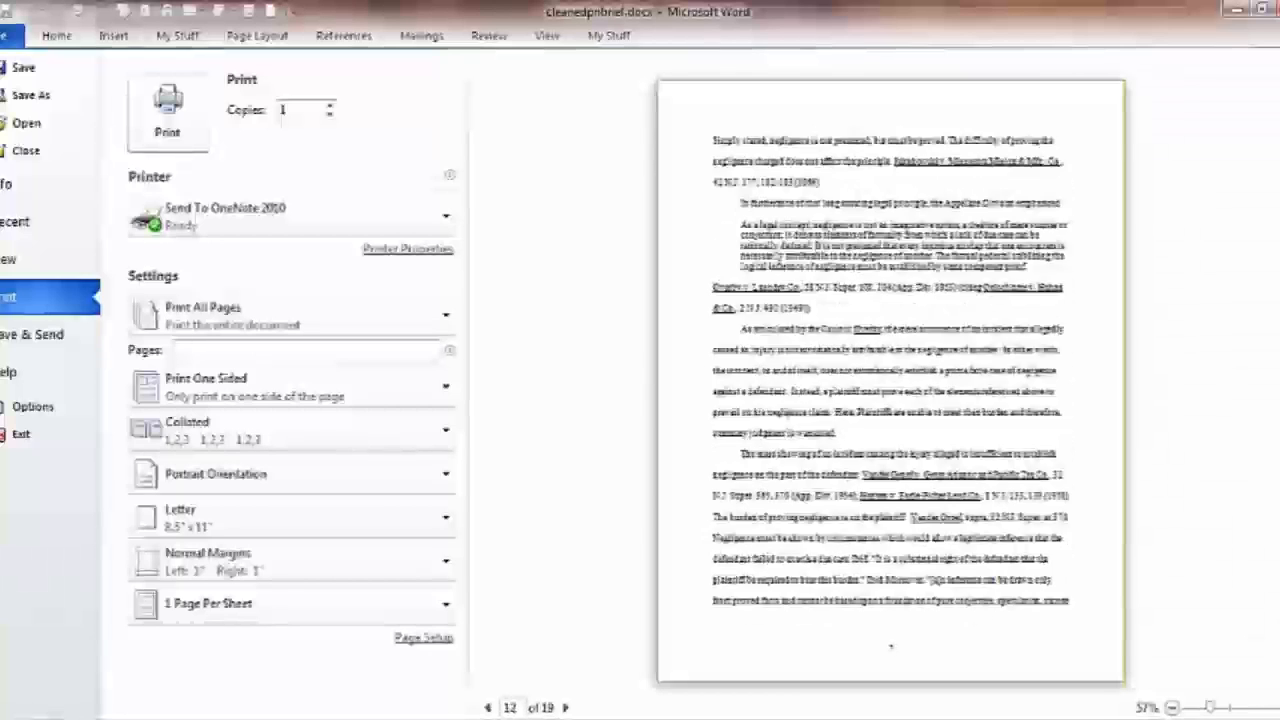
scroll(890, 380, "down", 3)
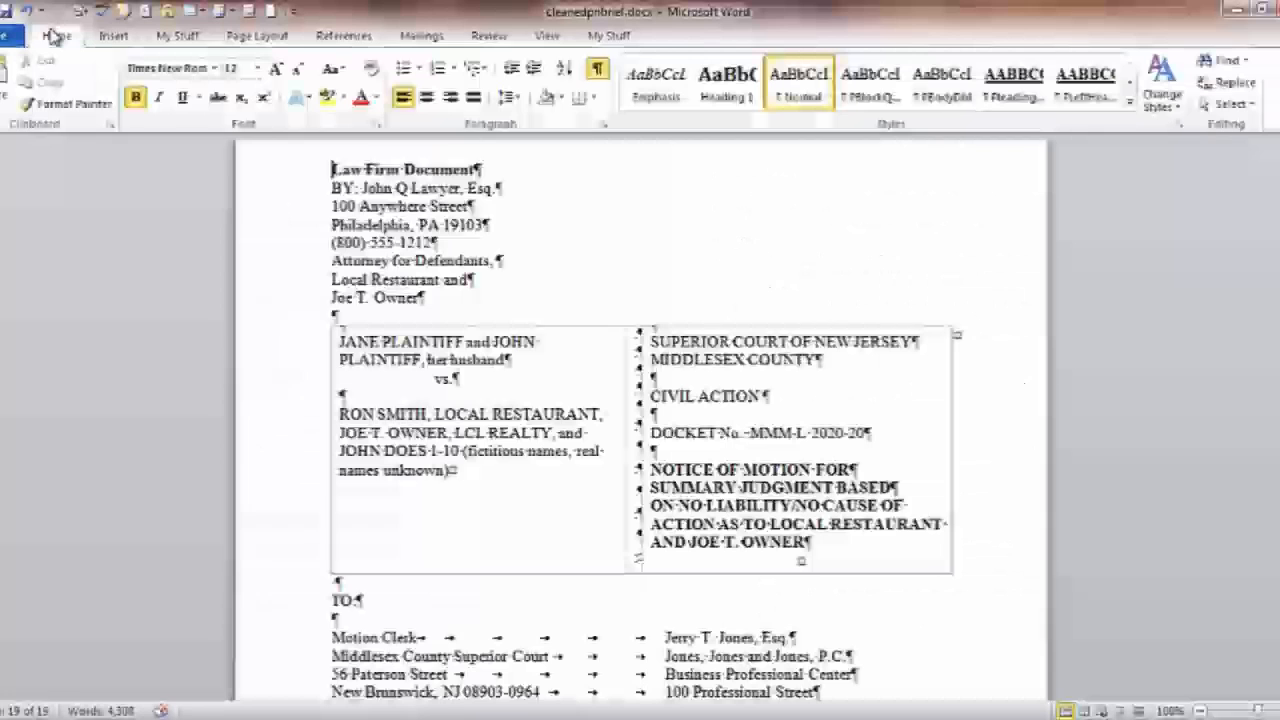
left_click(55, 35)
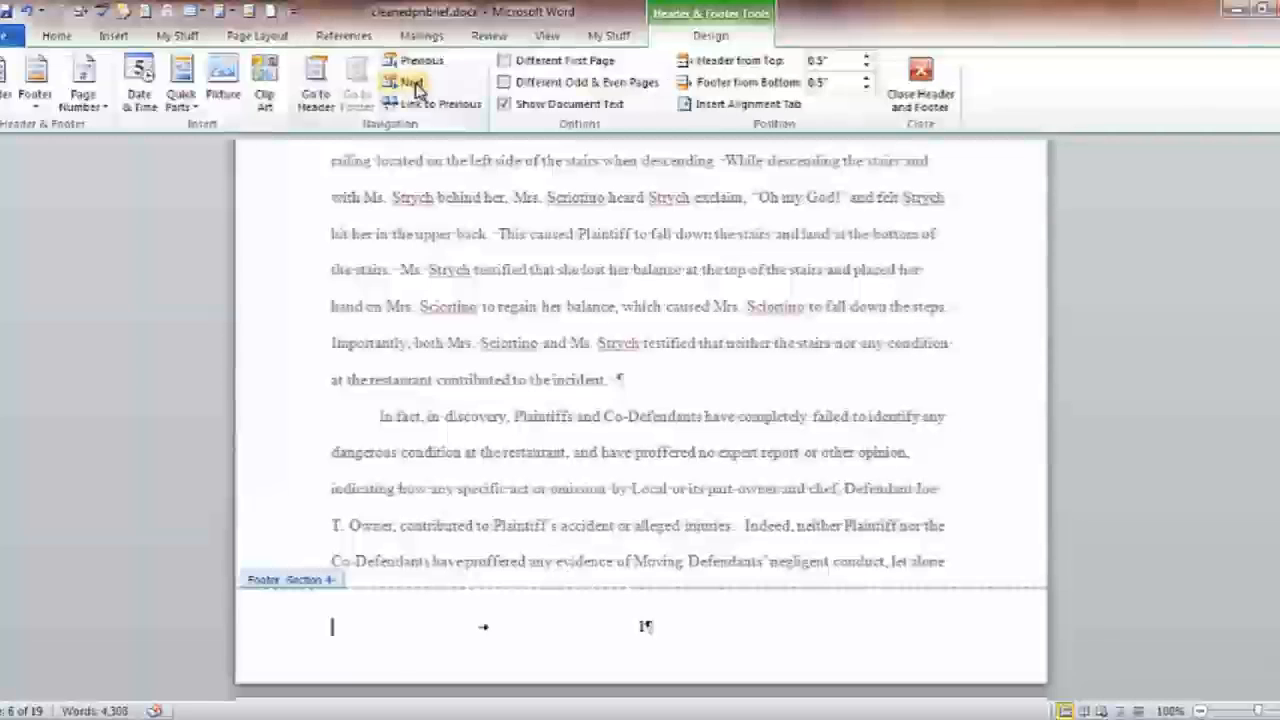
Insert Page X of Y Bold Numbers at the current position in the section 4 footer
left_click(95, 105)
mouse_move(133, 193)
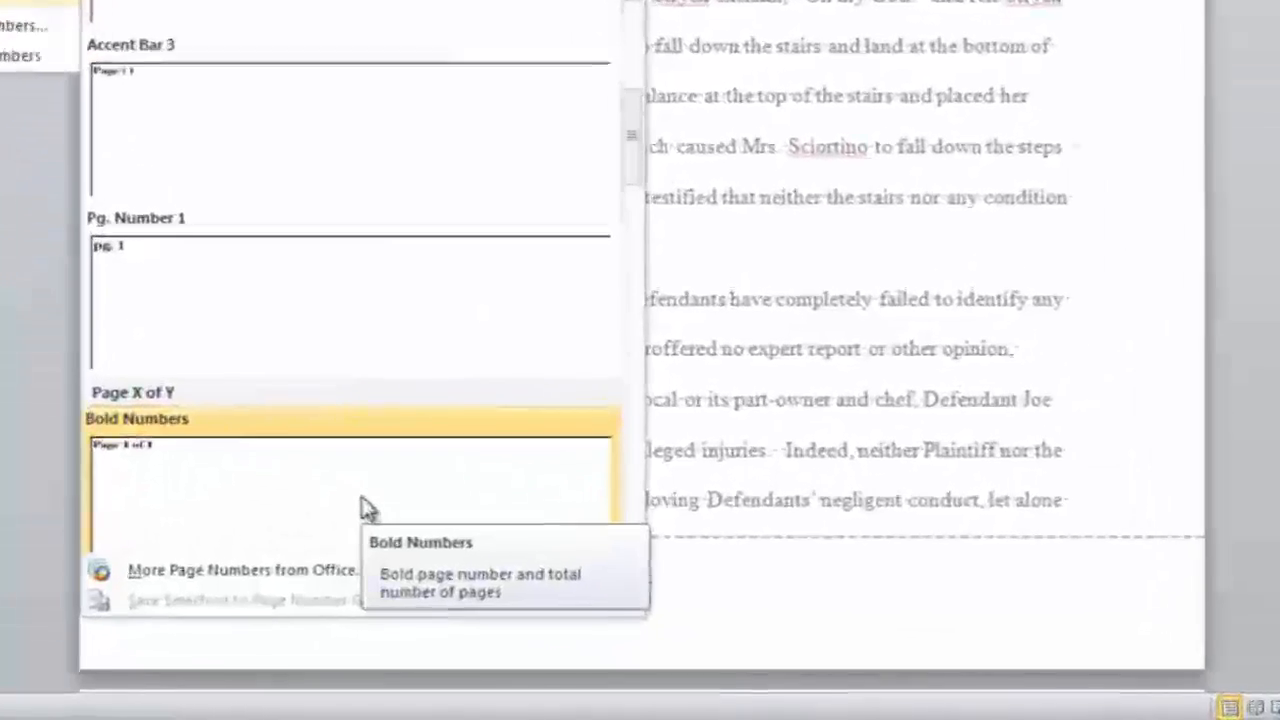
left_click(431, 560)
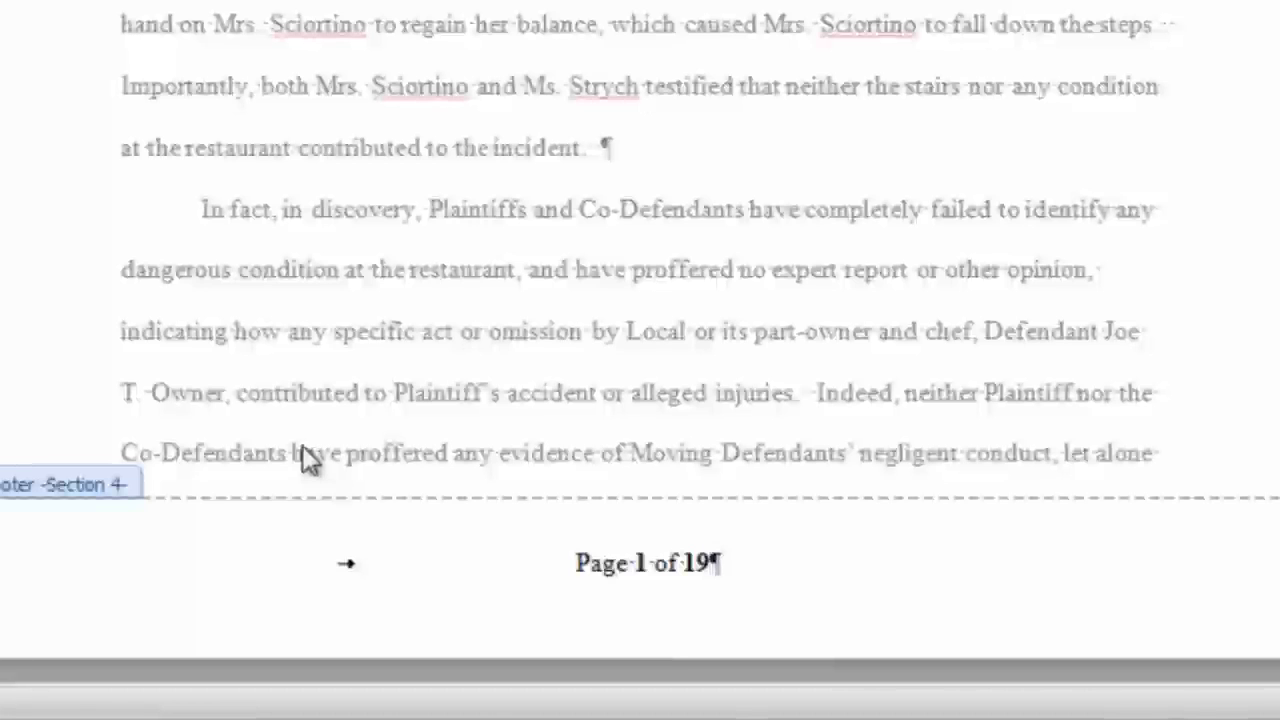
Change the footer's NUMPAGES field code to SECTIONPAGES so it shows Page 1 of 11
right_click(700, 564)
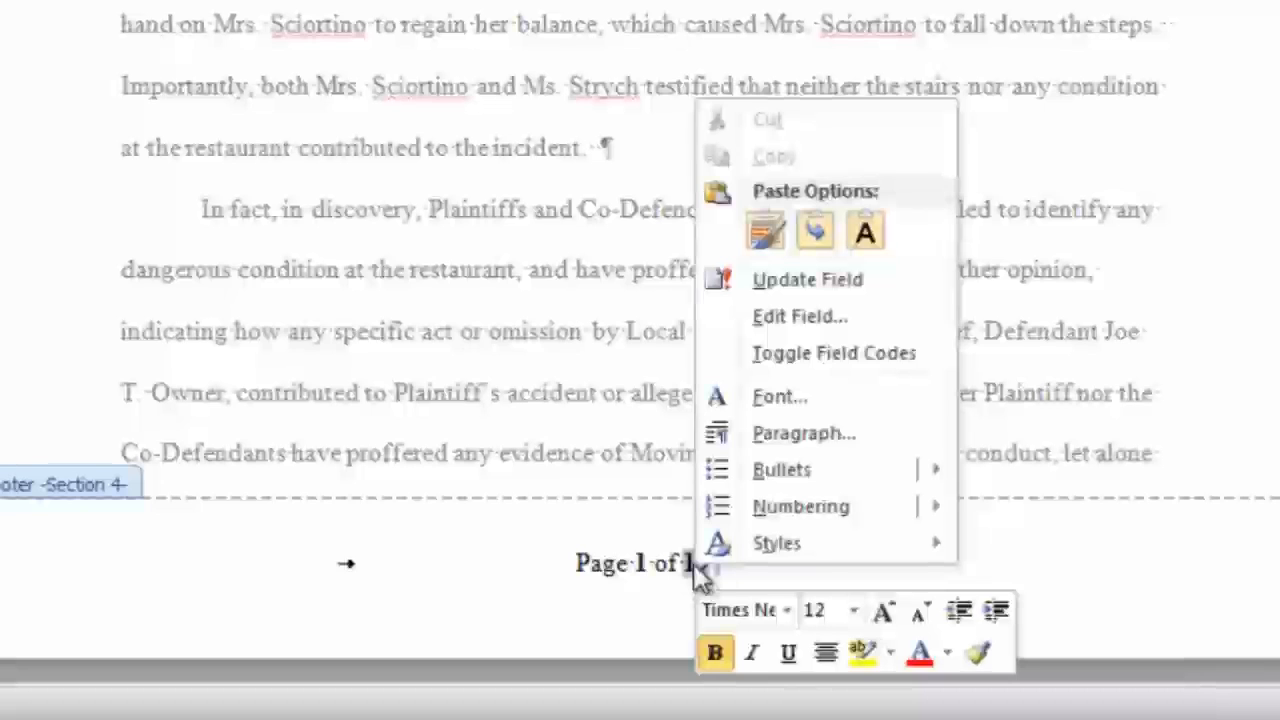
left_click(824, 354)
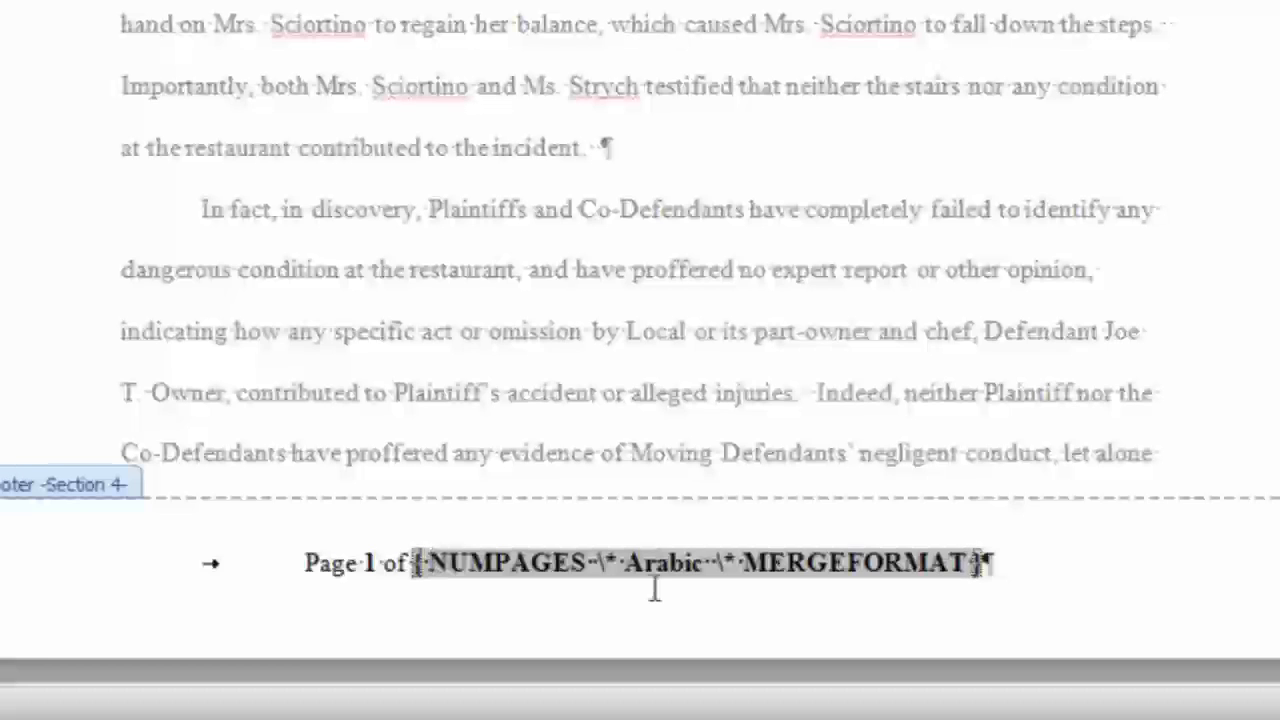
key("Delete")
key("Delete")
key("Delete")
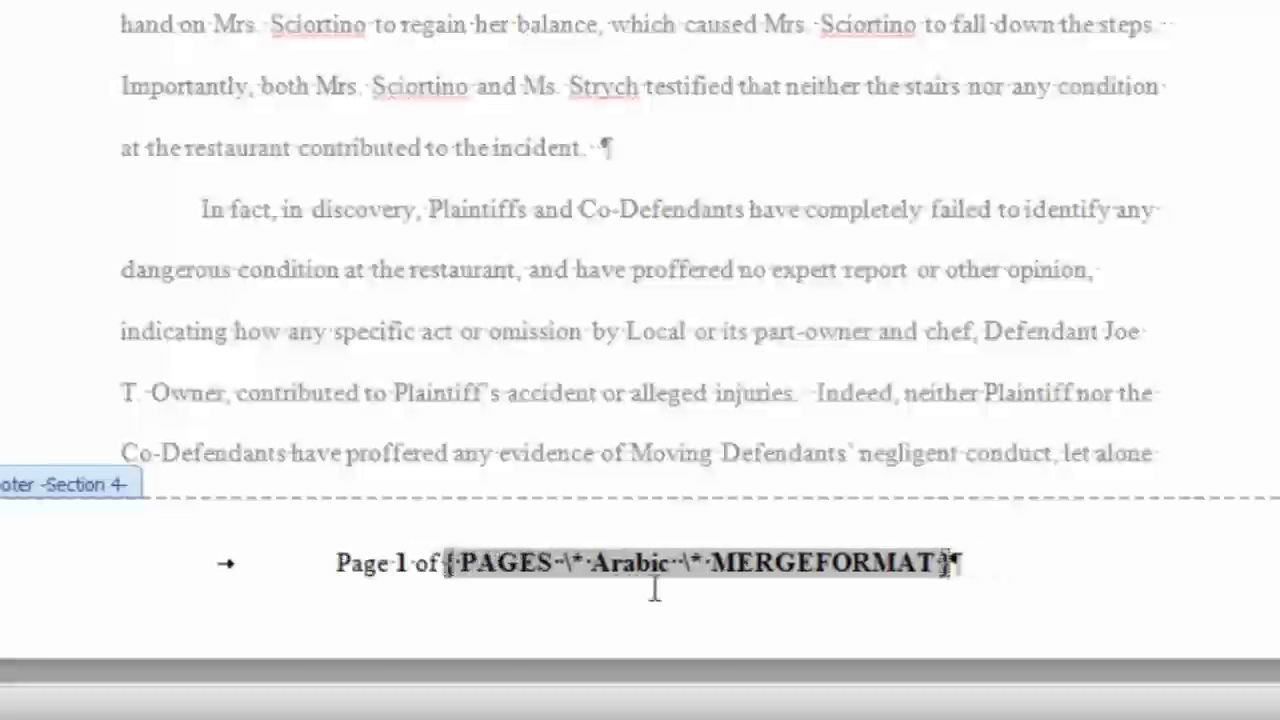
type("SECTIO")
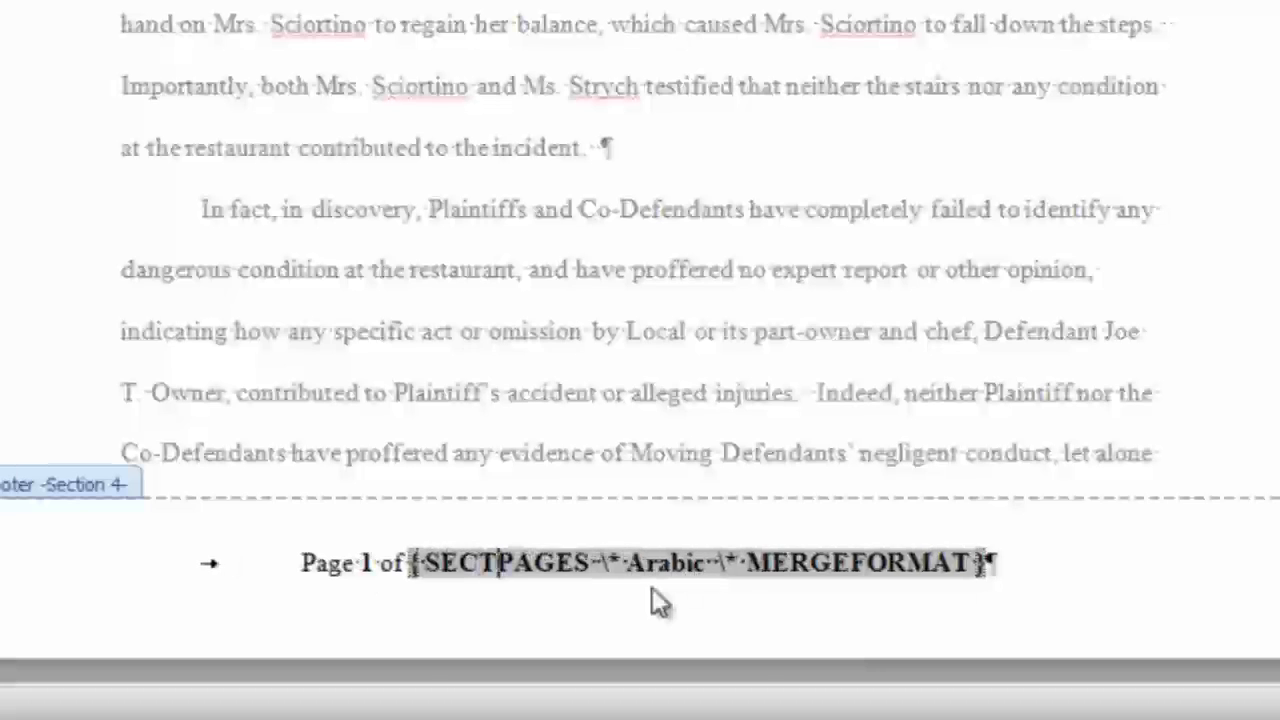
type("N")
right_click(745, 565)
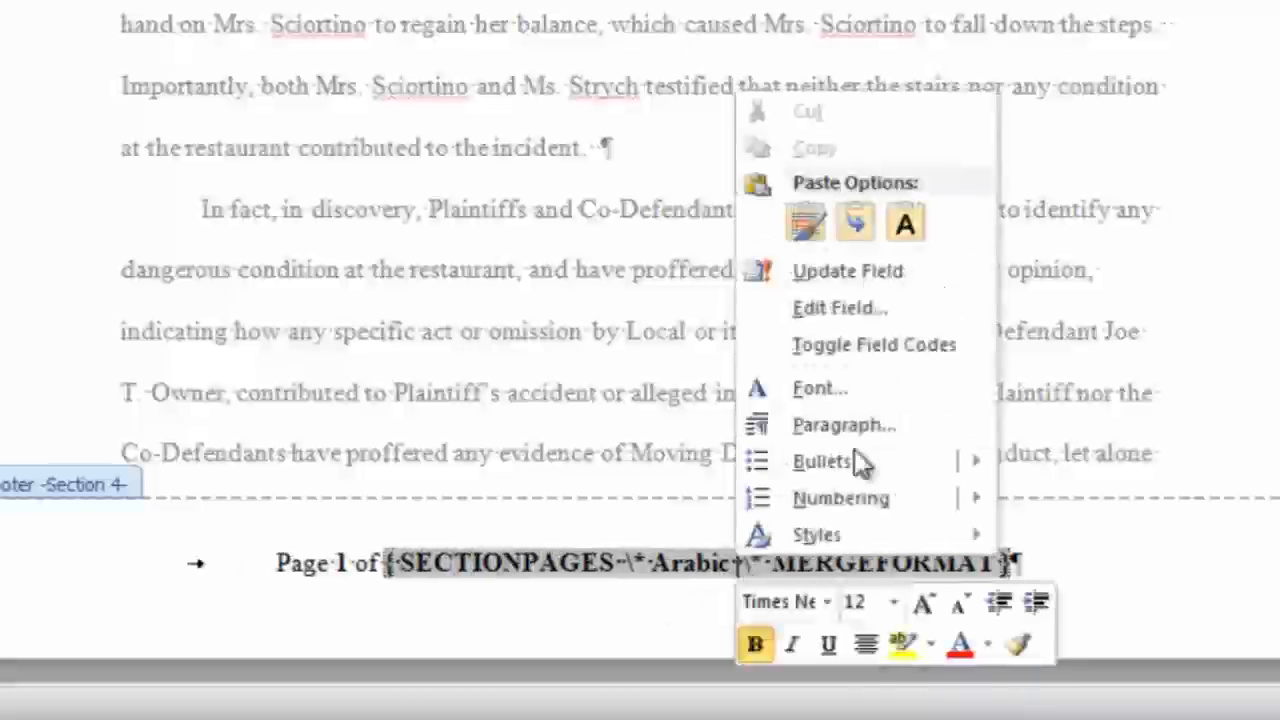
left_click(903, 342)
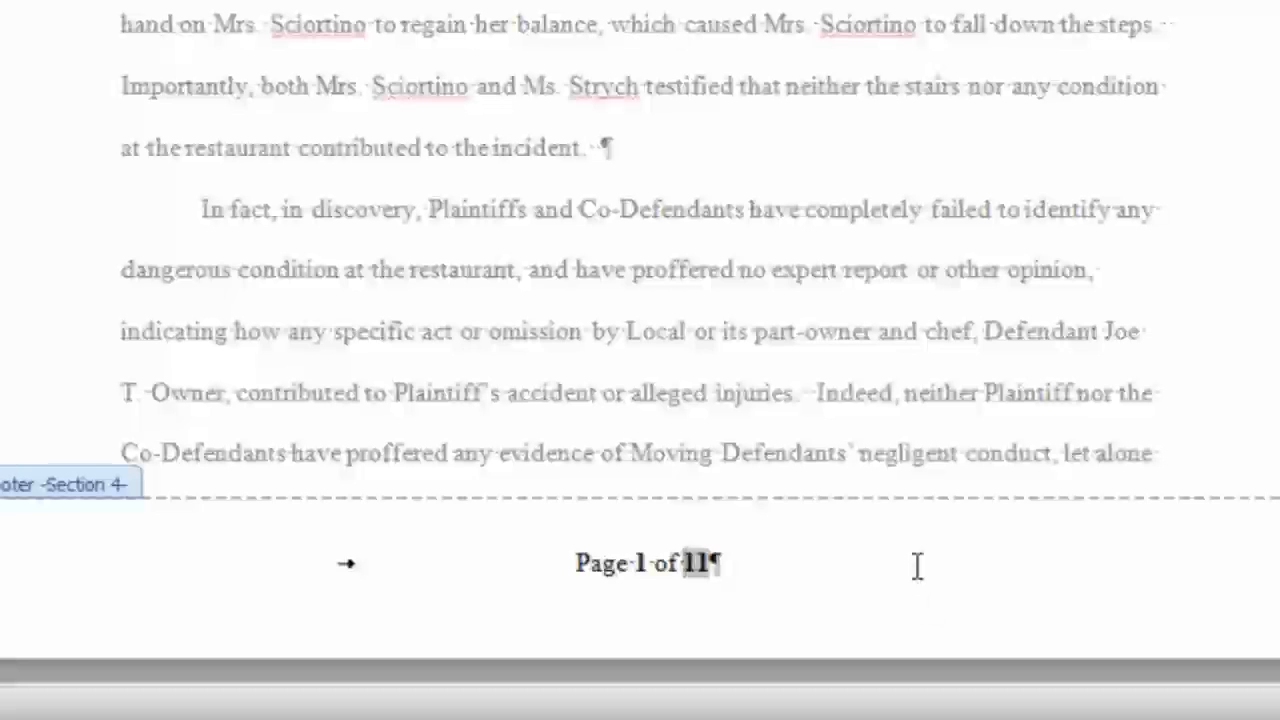